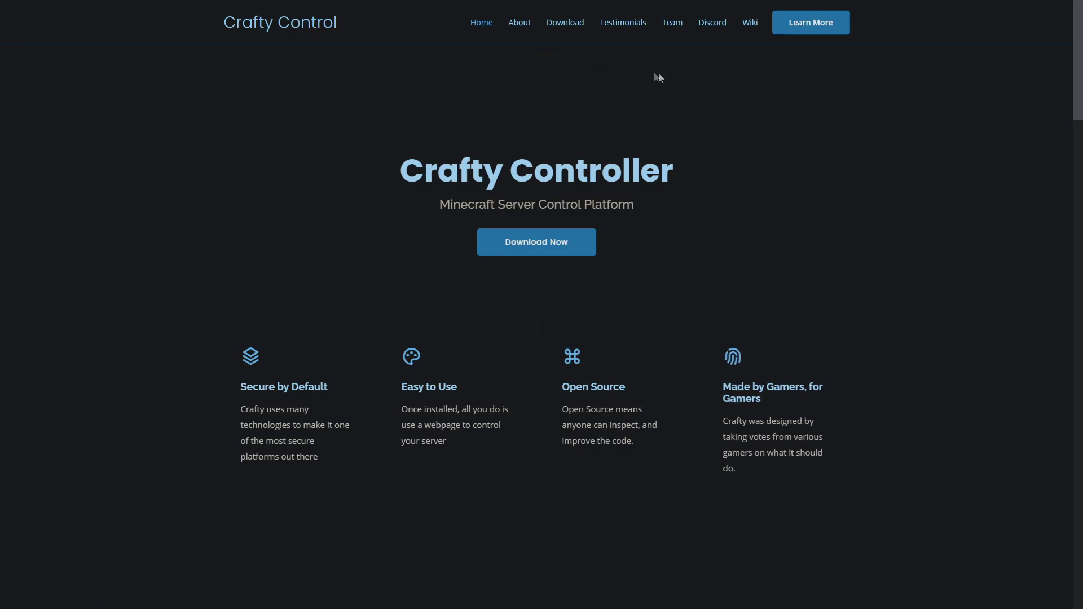
Browse the Crafty Control site's About, team and Download sections, scrolling down and back up.
left_click(515, 29)
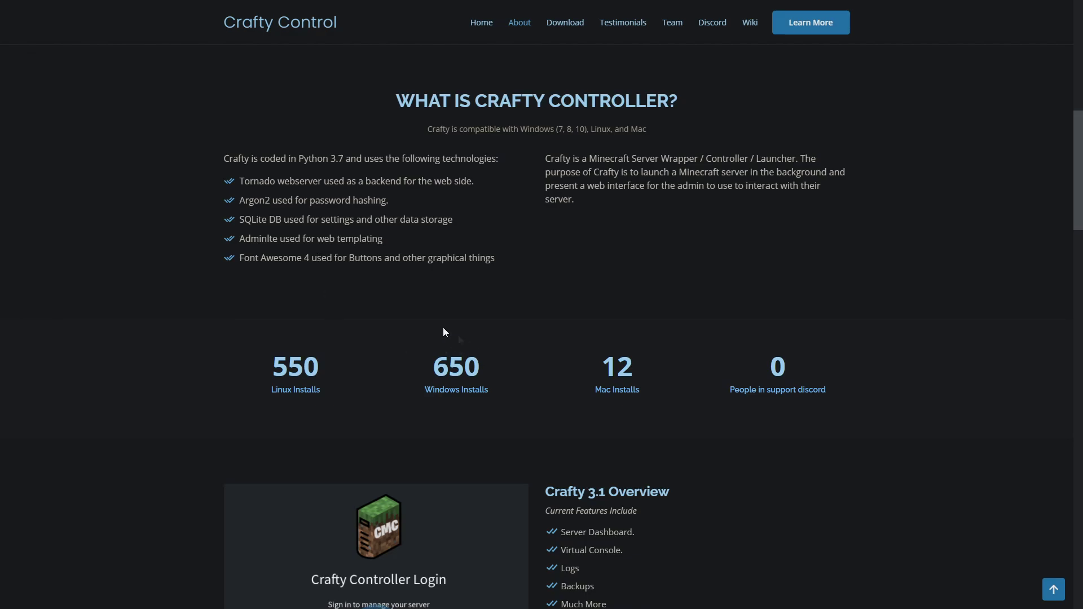
scroll(453, 373, "down", 3)
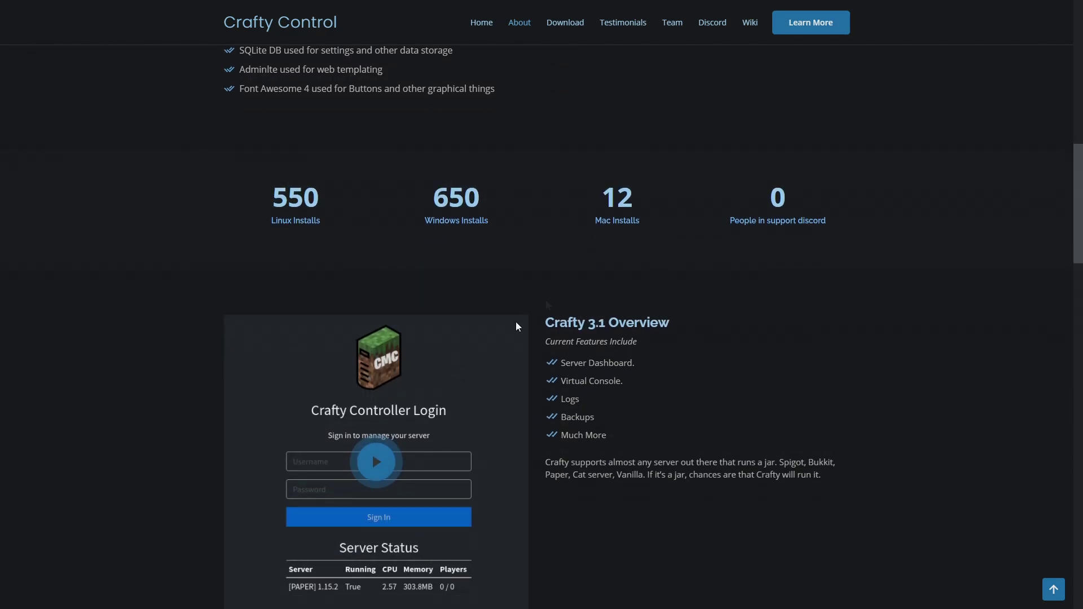
scroll(622, 251, "down", 2)
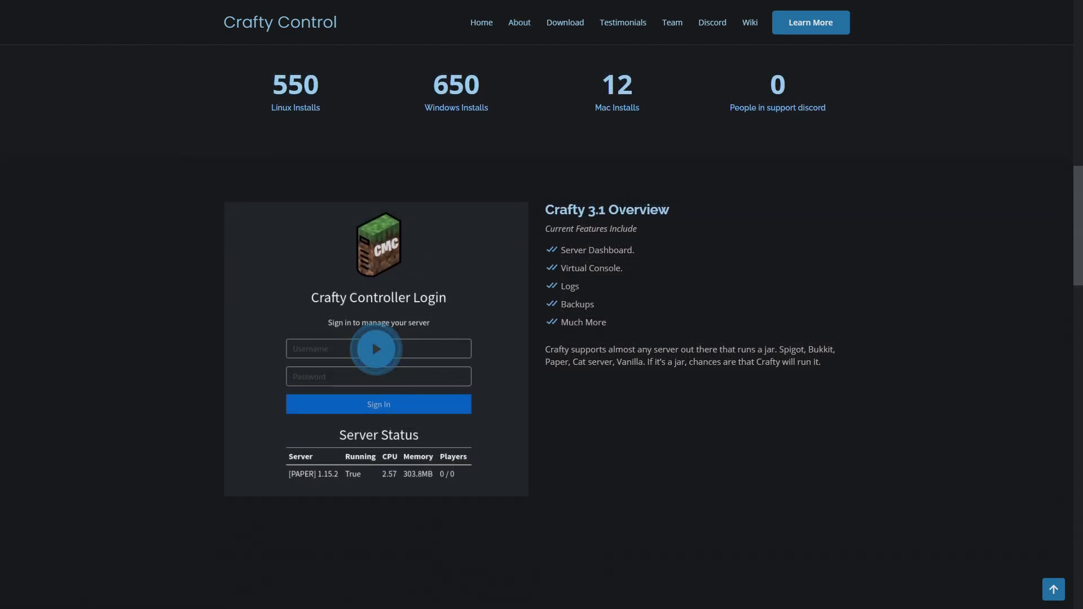
scroll(590, 286, "down", 10)
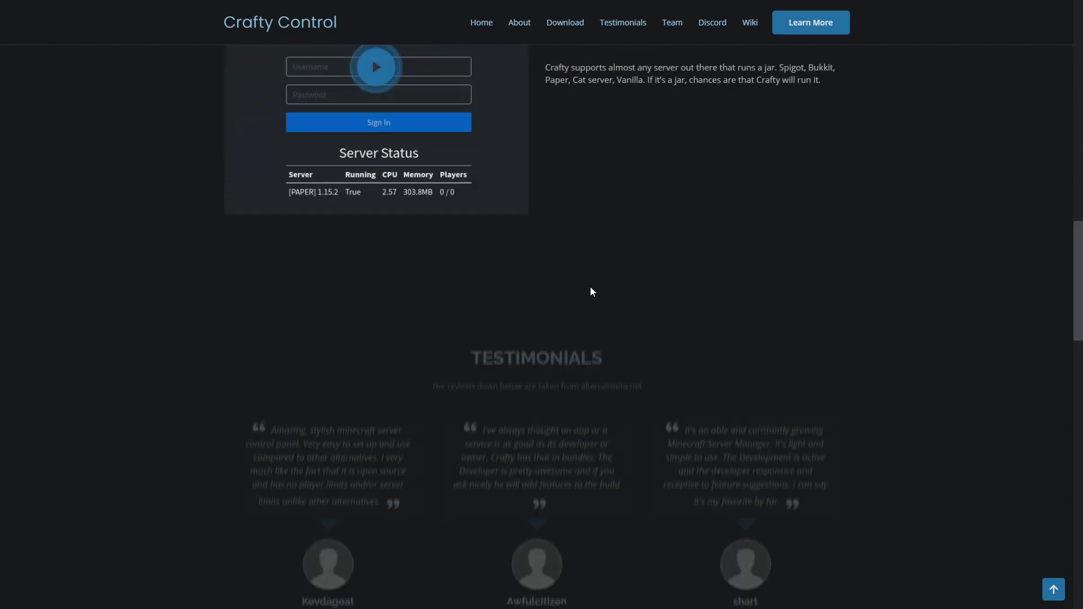
scroll(590, 285, "down", 11)
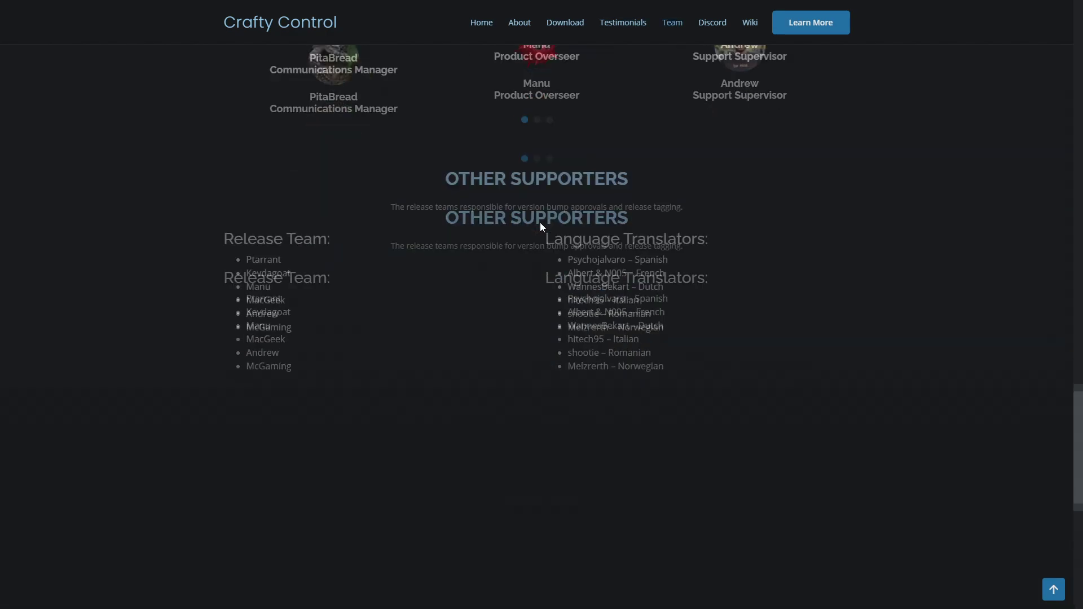
scroll(541, 226, "up", 6)
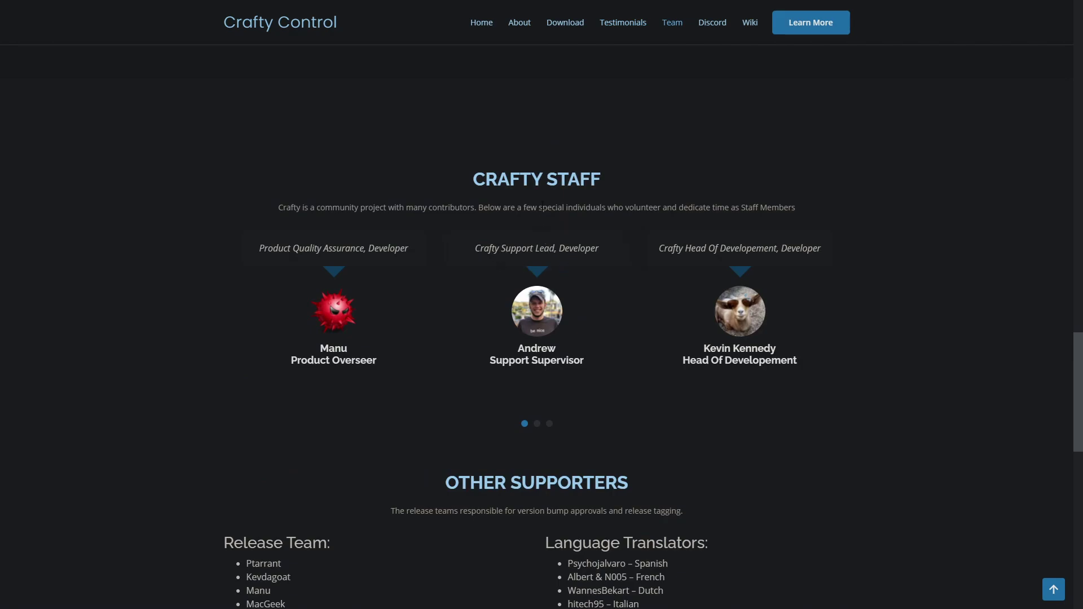
scroll(544, 219, "down", 7)
scroll(542, 209, "up", 3)
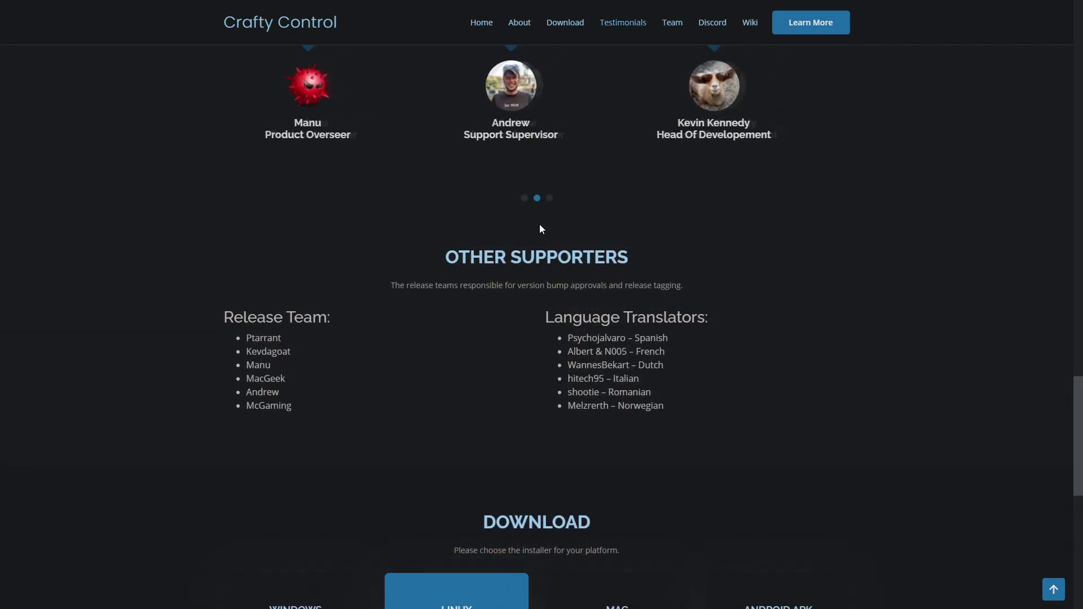
scroll(539, 224, "up", 1)
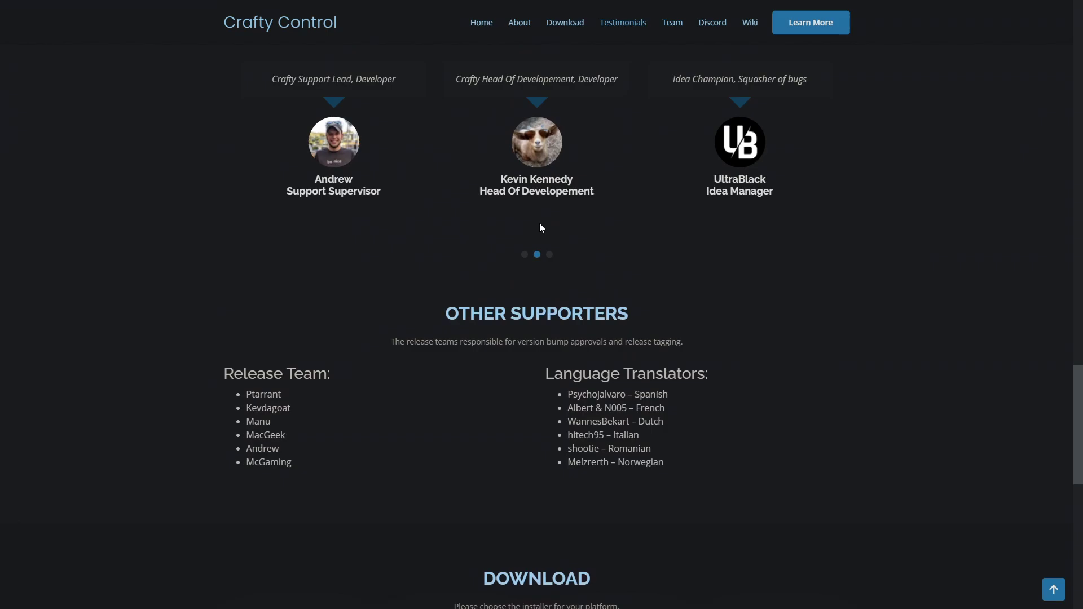
scroll(539, 223, "down", 10)
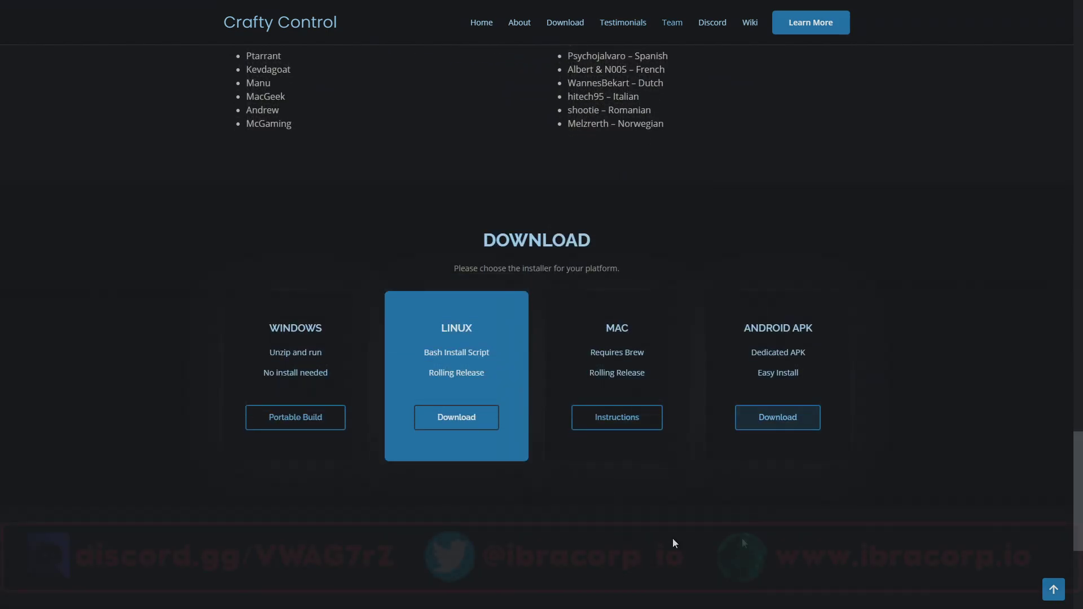
scroll(546, 398, "up", 15)
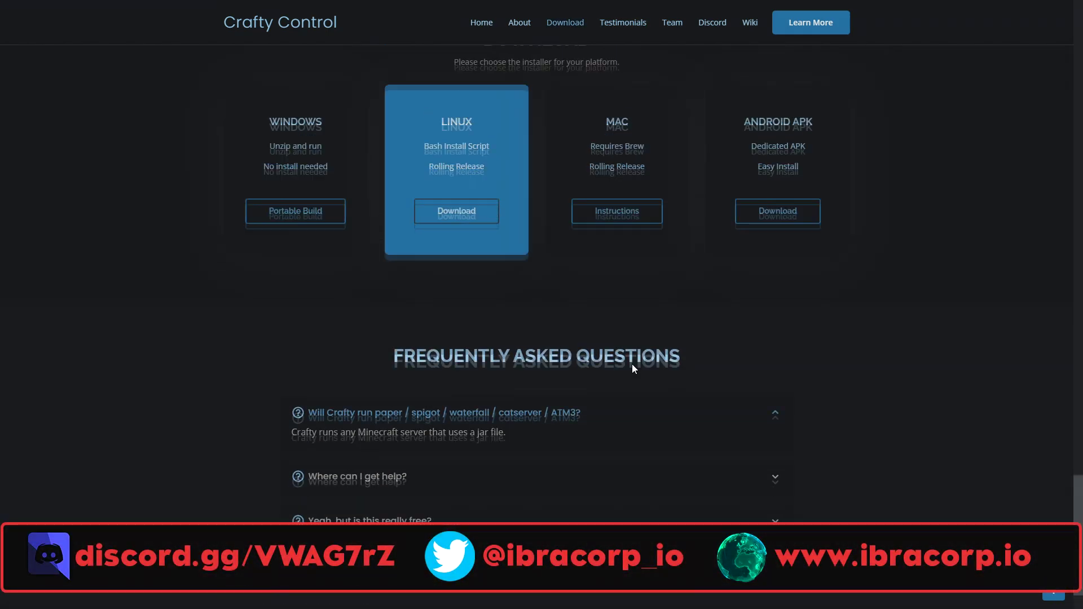
scroll(630, 364, "up", 20)
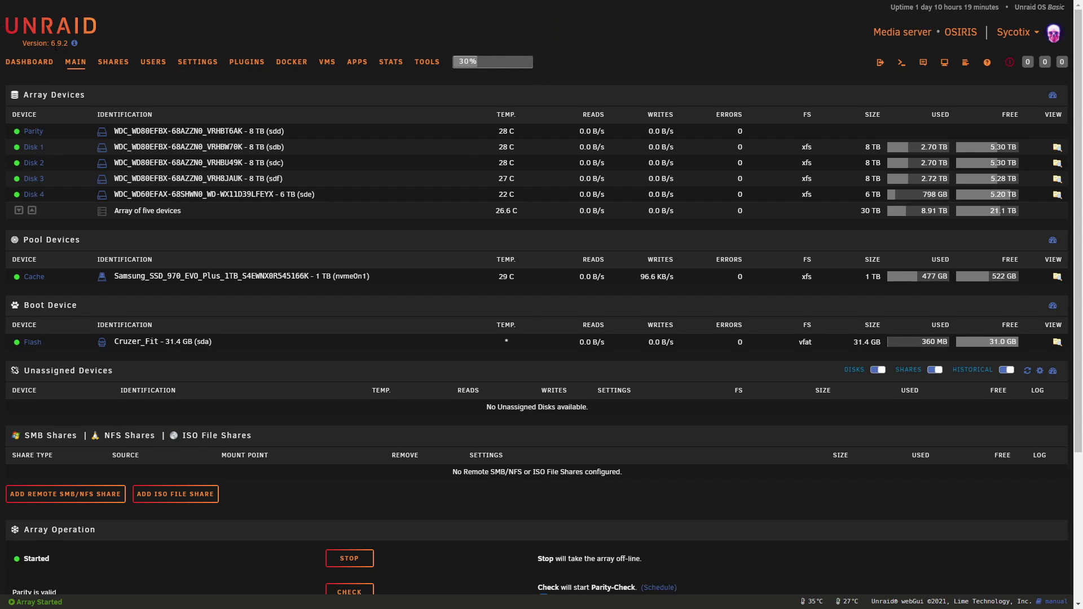
Search Community Applications for 'craft' and install the Crafty Control Freddy0 container.
left_click(356, 62)
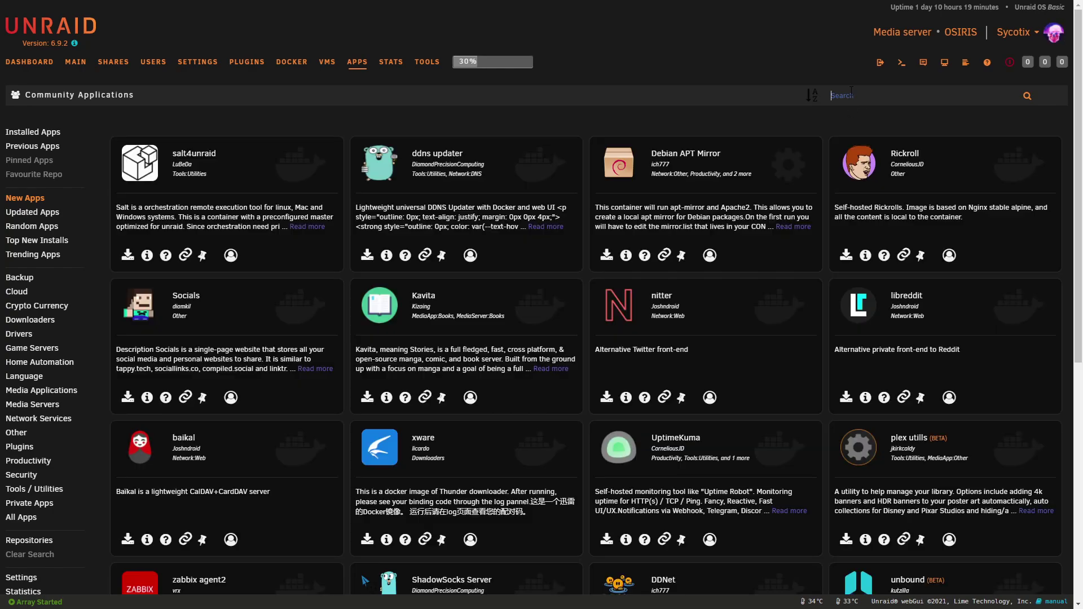
left_click(851, 94)
type("craft")
left_click(838, 117)
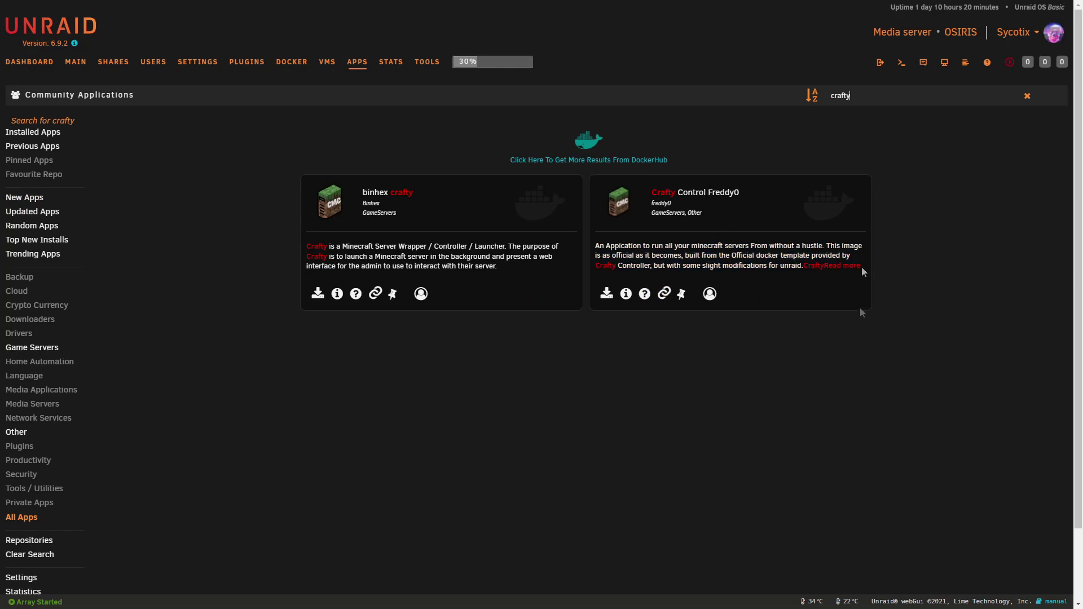
left_click(607, 293)
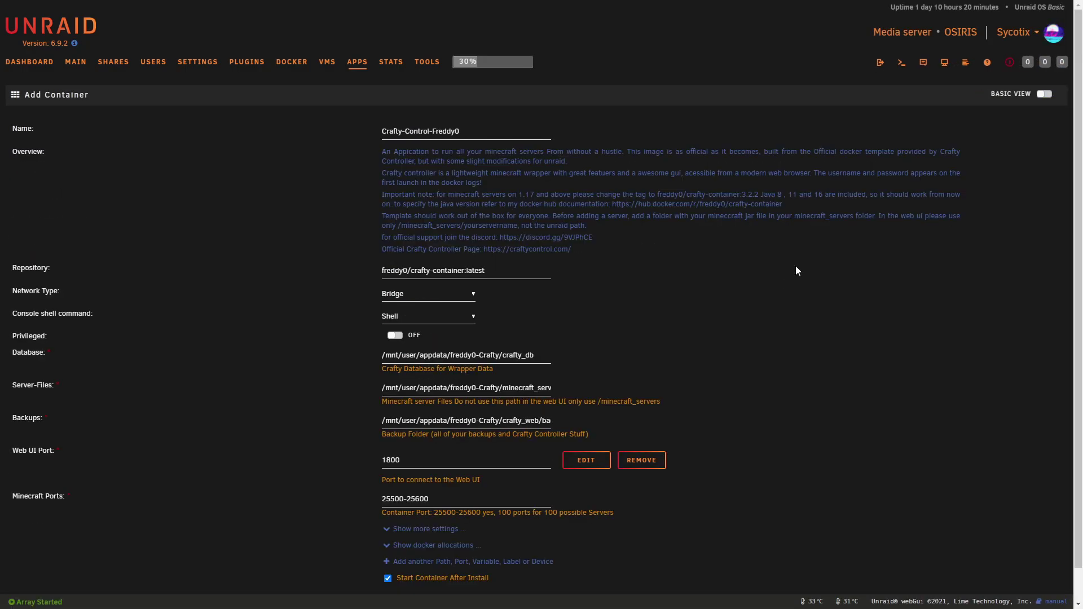
Set the network type to Custom : ibraproxy, check the Server-Files path, and show more settings.
left_click(445, 298)
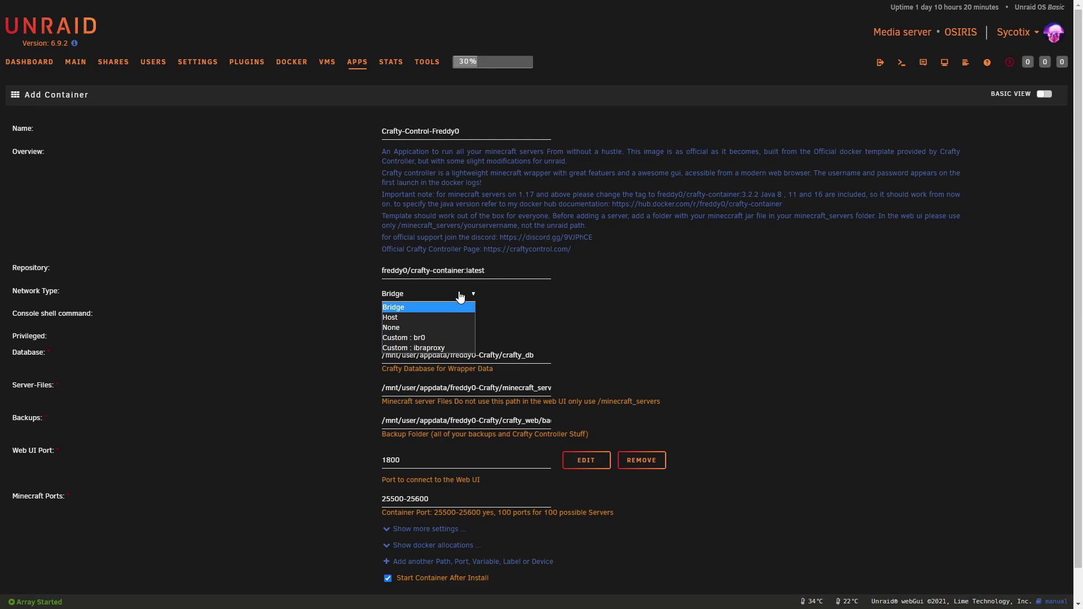
left_click(421, 348)
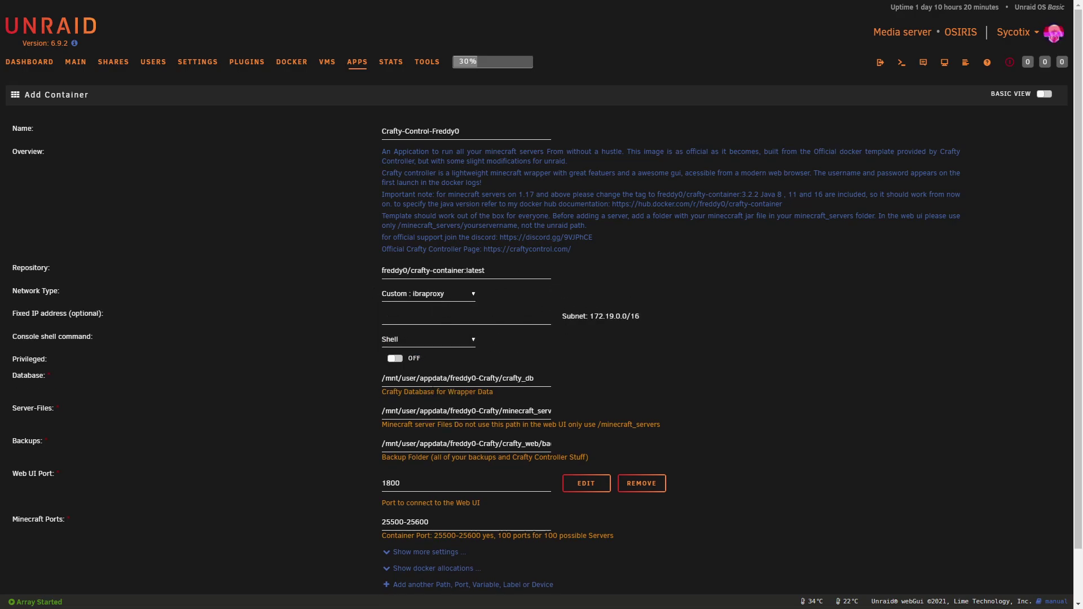
scroll(508, 324, "down", 1)
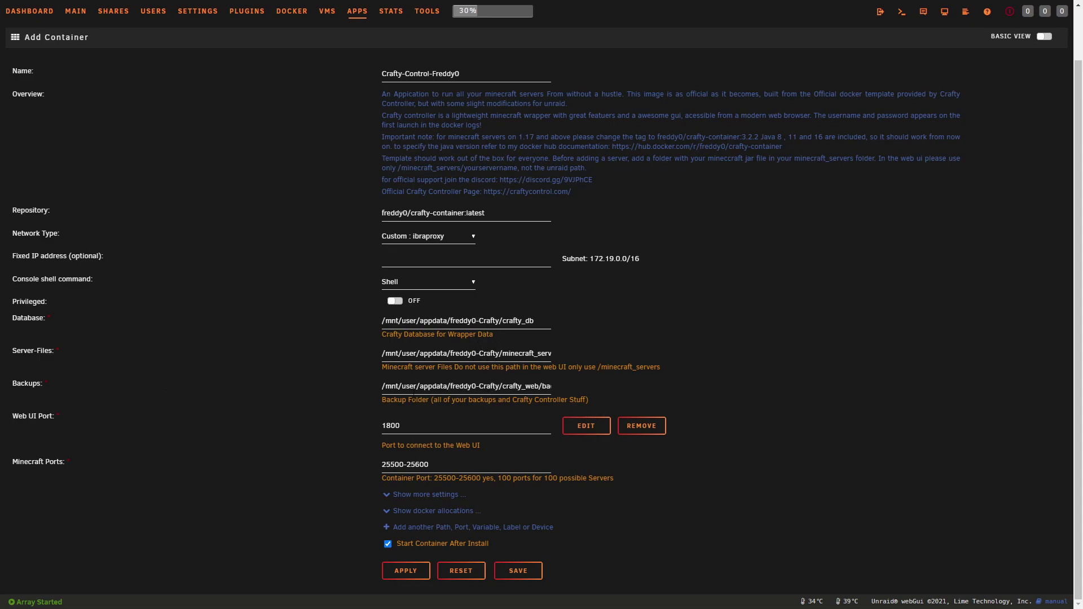
left_click_drag(542, 353, 507, 353)
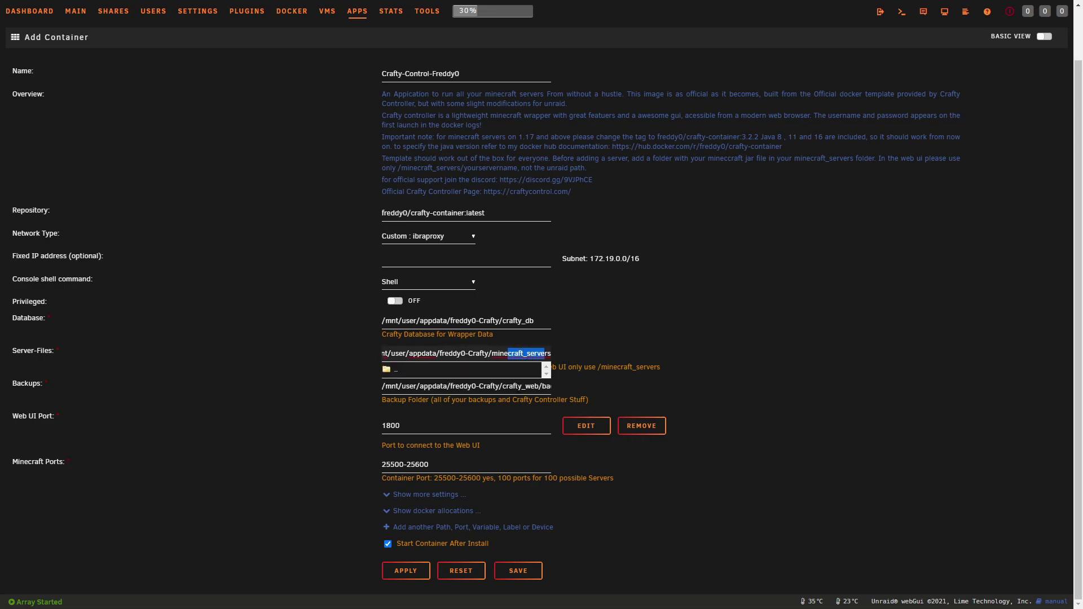
left_click(625, 360)
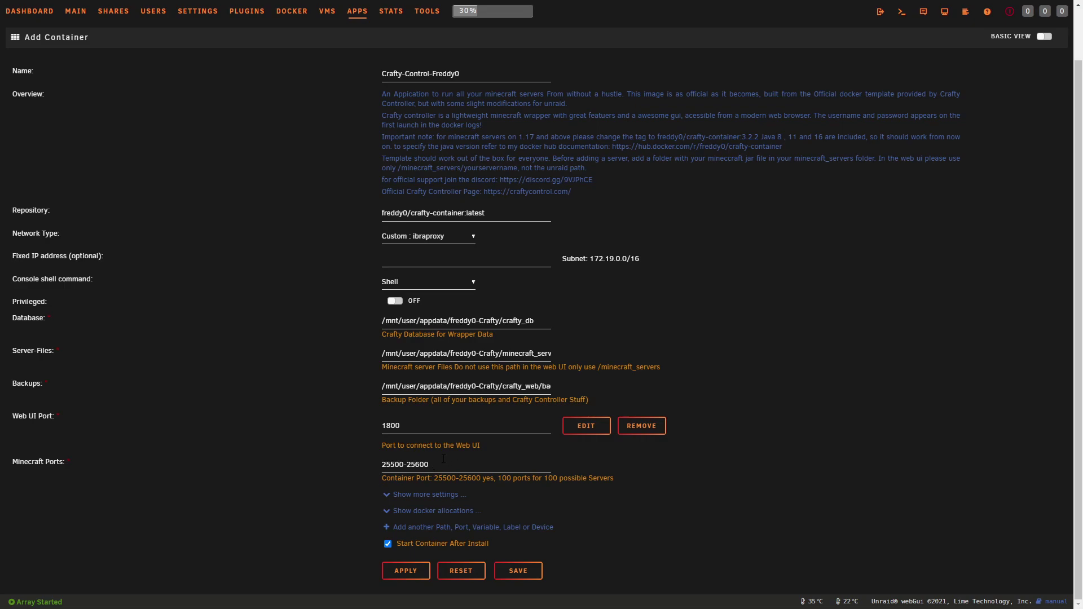
left_click(446, 494)
left_click(405, 571)
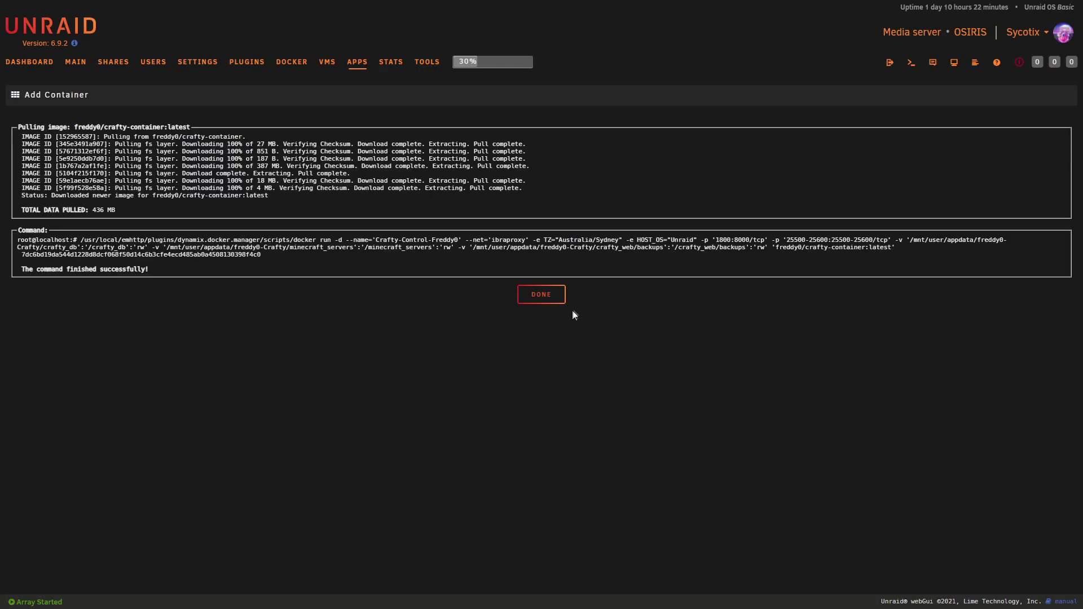
left_click(544, 300)
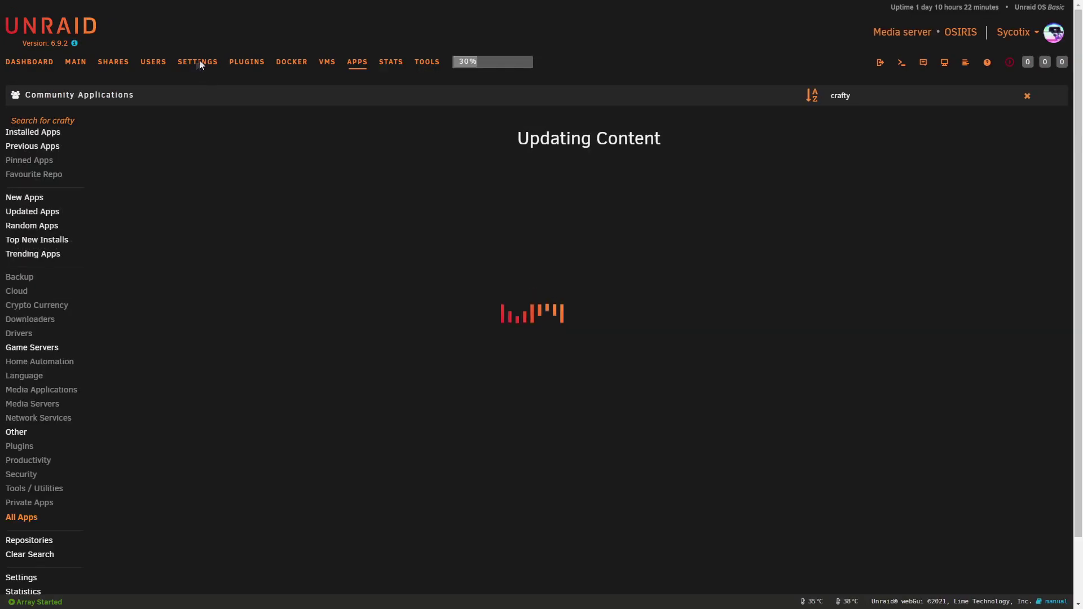
left_click(291, 65)
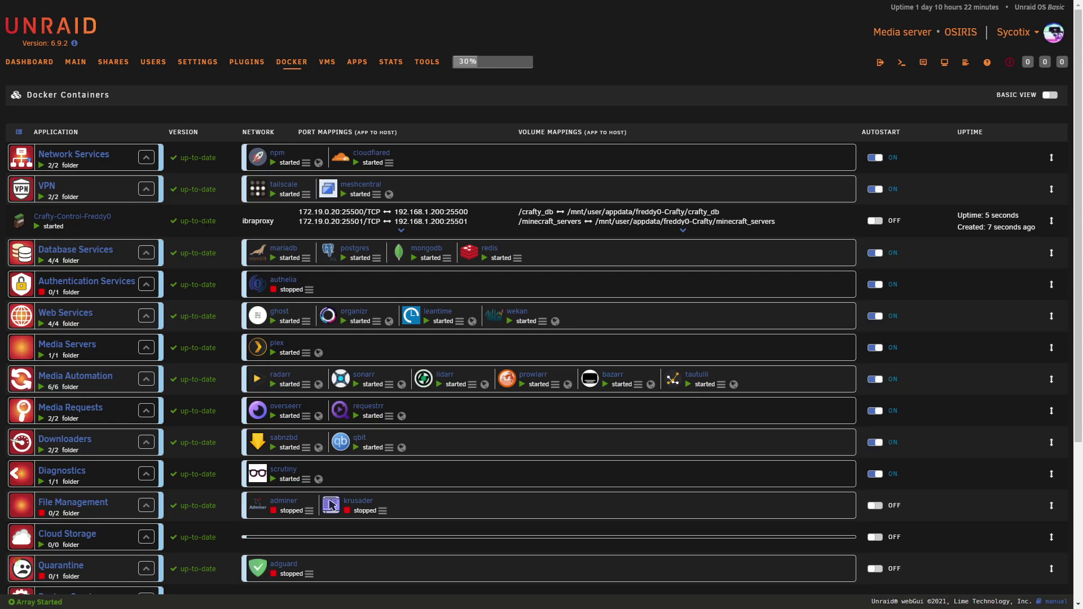
left_click(19, 220)
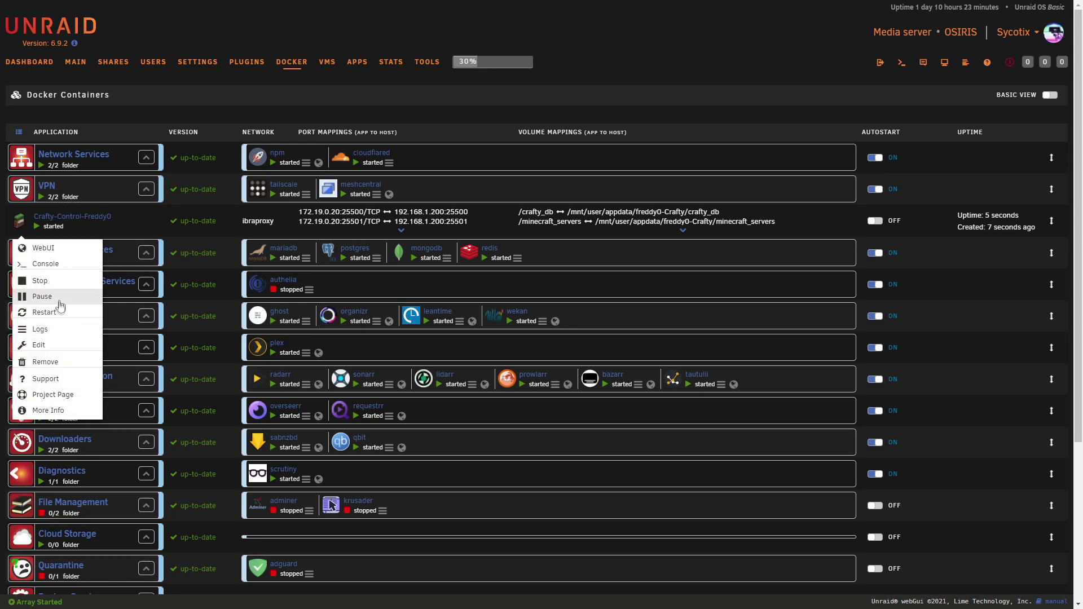
left_click(39, 329)
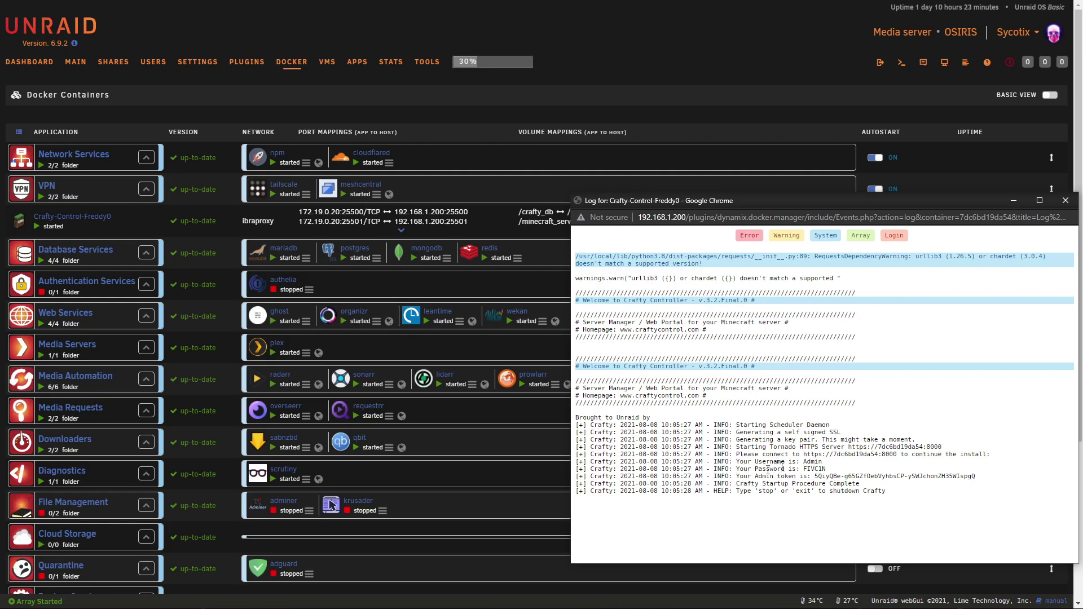
key("ctrl+w")
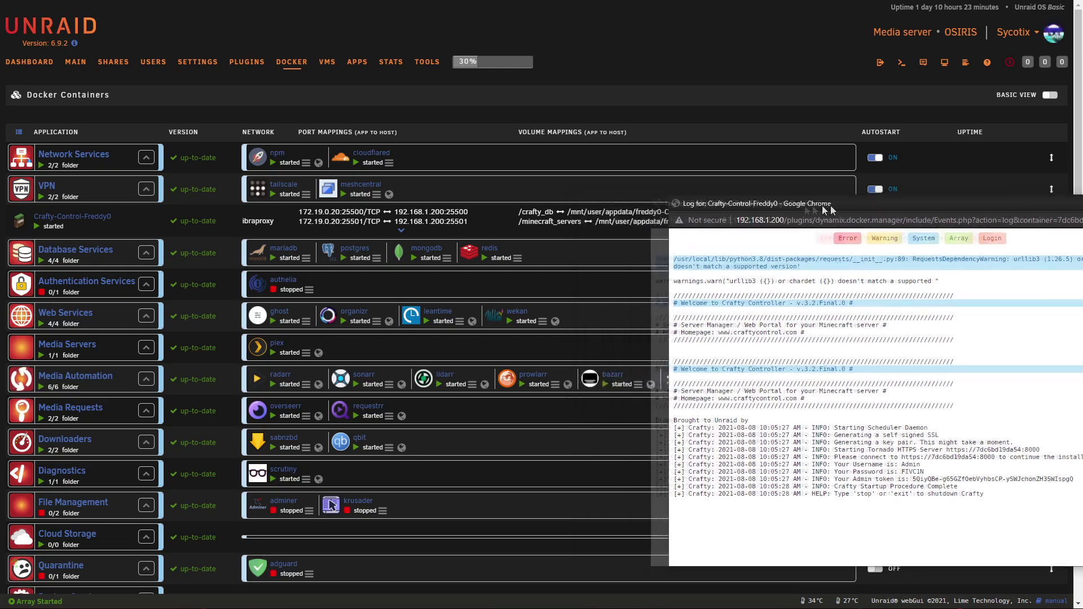
Launch the Crafty WebUI, proceed past the certificate warning, and sign in with the default admin credentials.
left_click(20, 226)
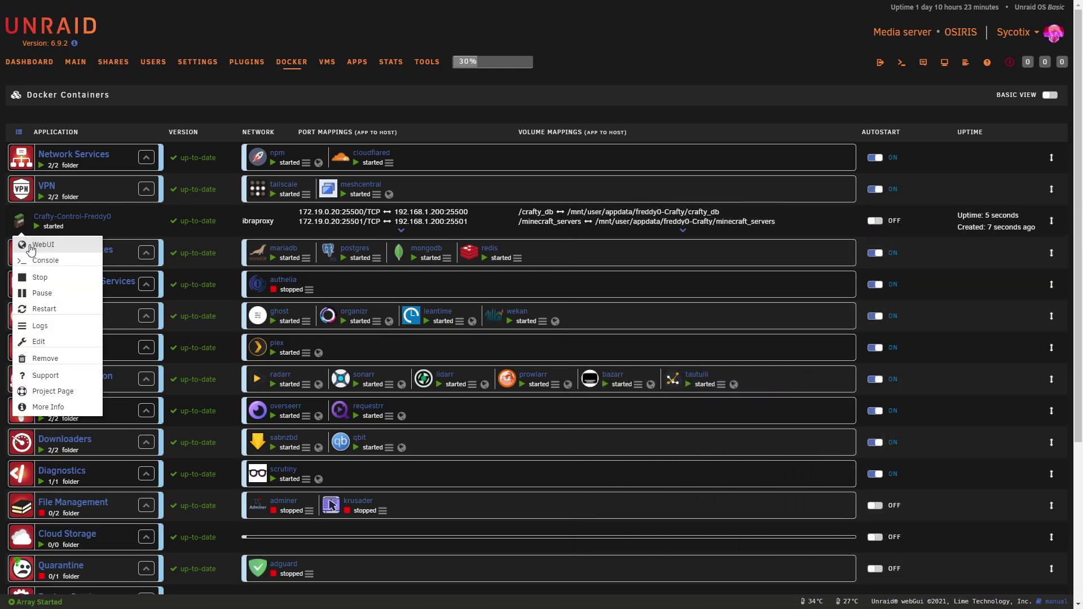
left_click(35, 242)
left_click(398, 314)
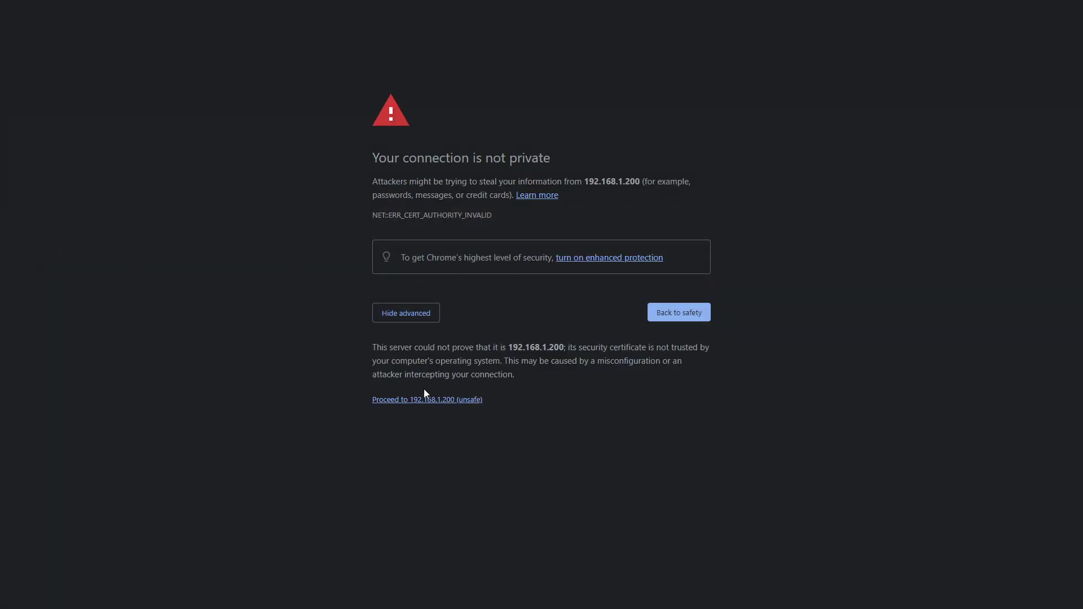
left_click(423, 400)
left_click(518, 313)
type("Admin")
key("Tab")
type("******")
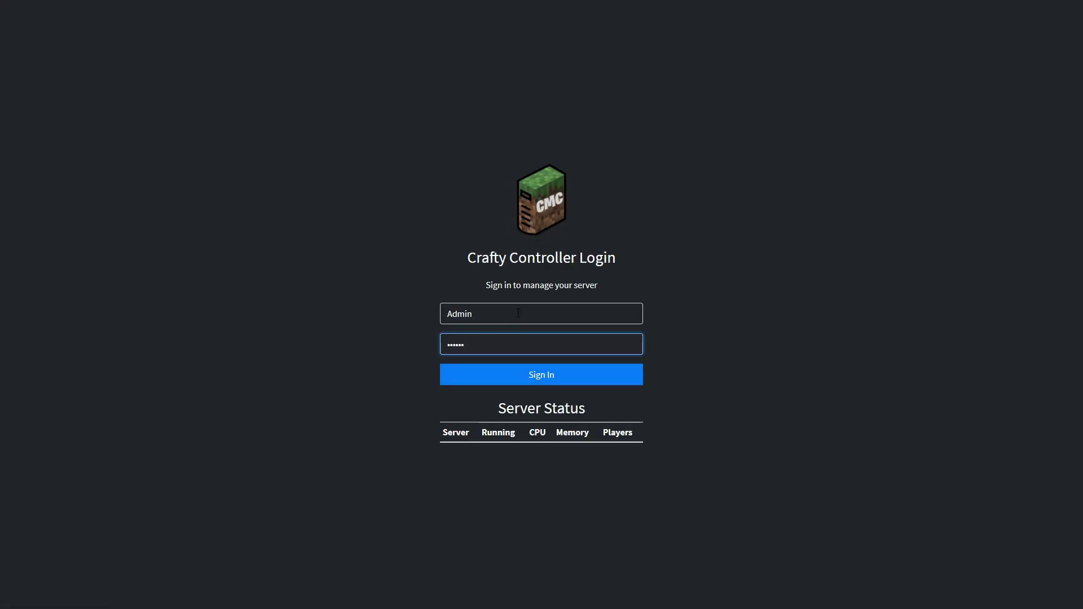
left_click(552, 379)
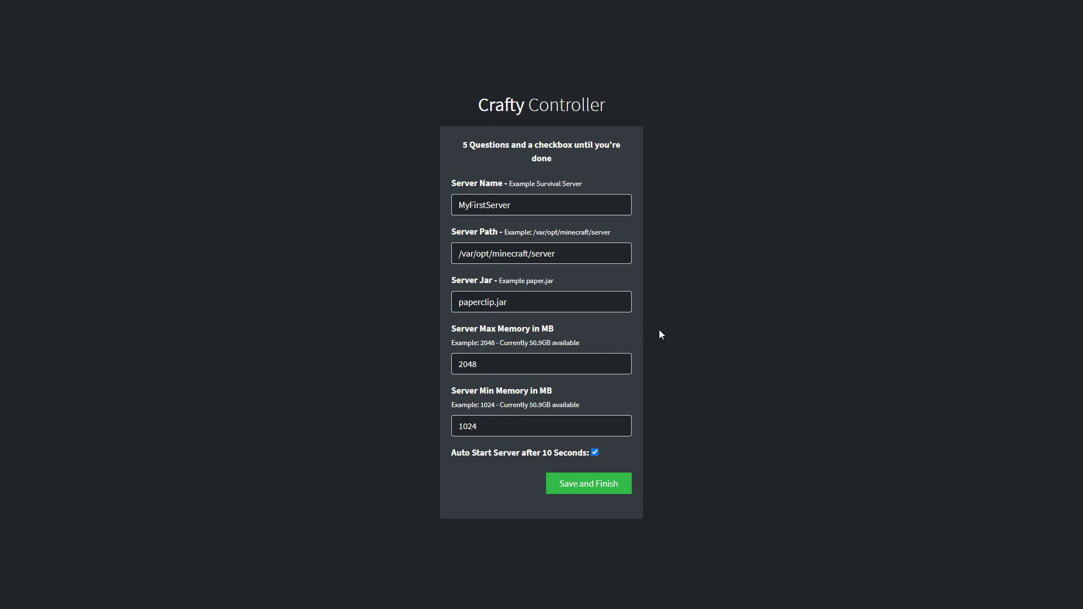
Save and finish the initial setup, reload the login page over http, and sign in again.
left_click(587, 491)
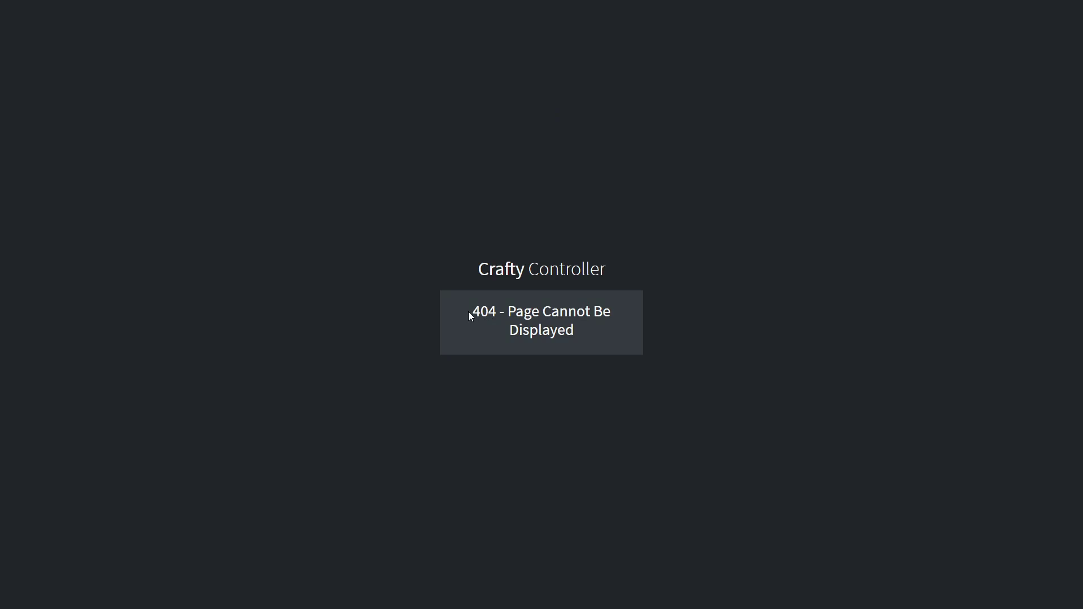
key("F11")
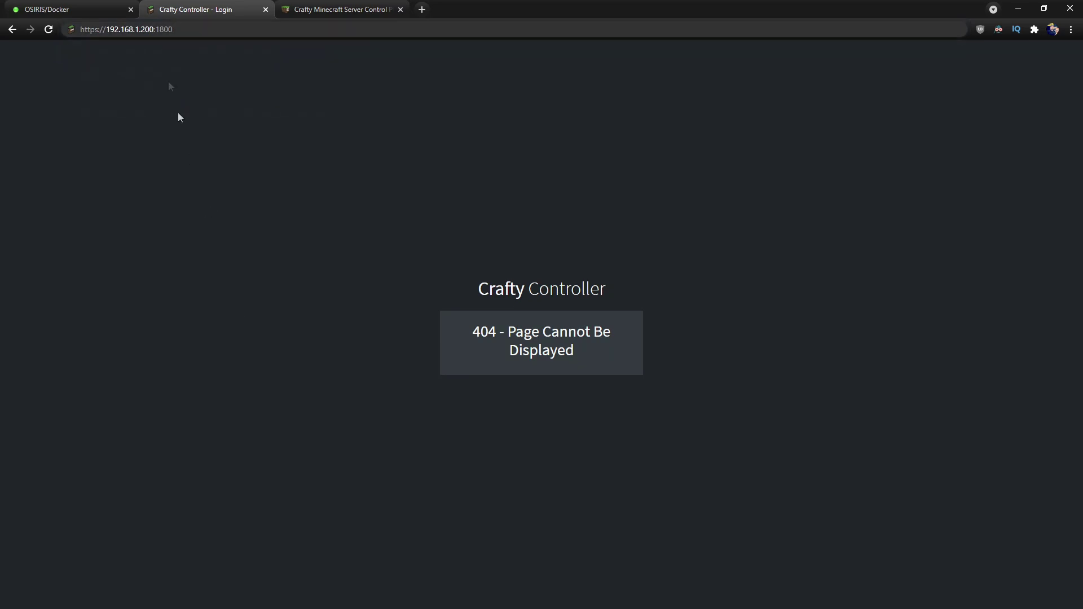
left_click(189, 33)
key("Return")
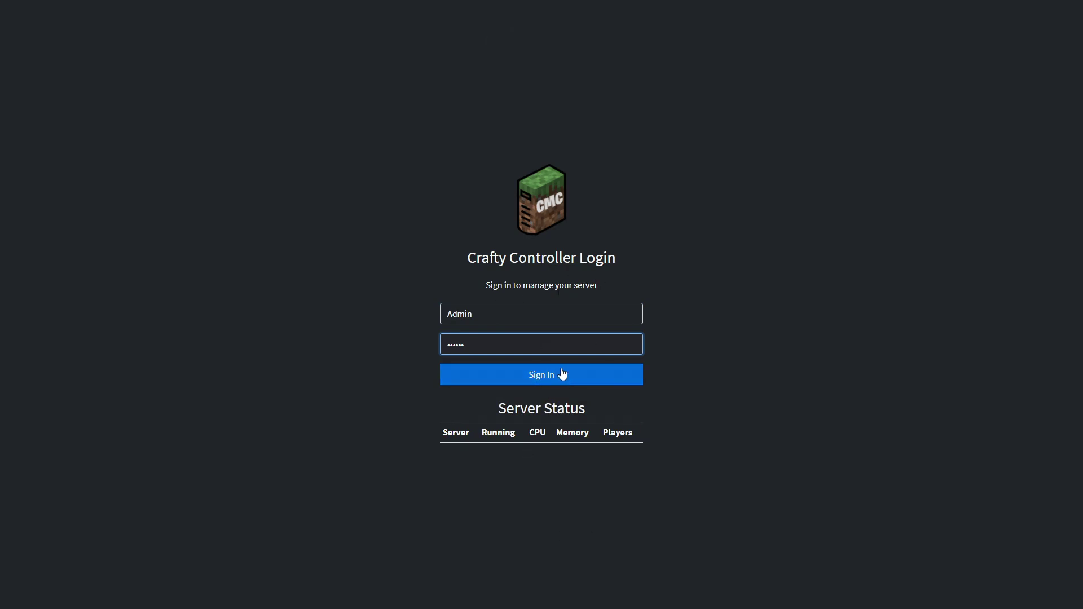
left_click(551, 379)
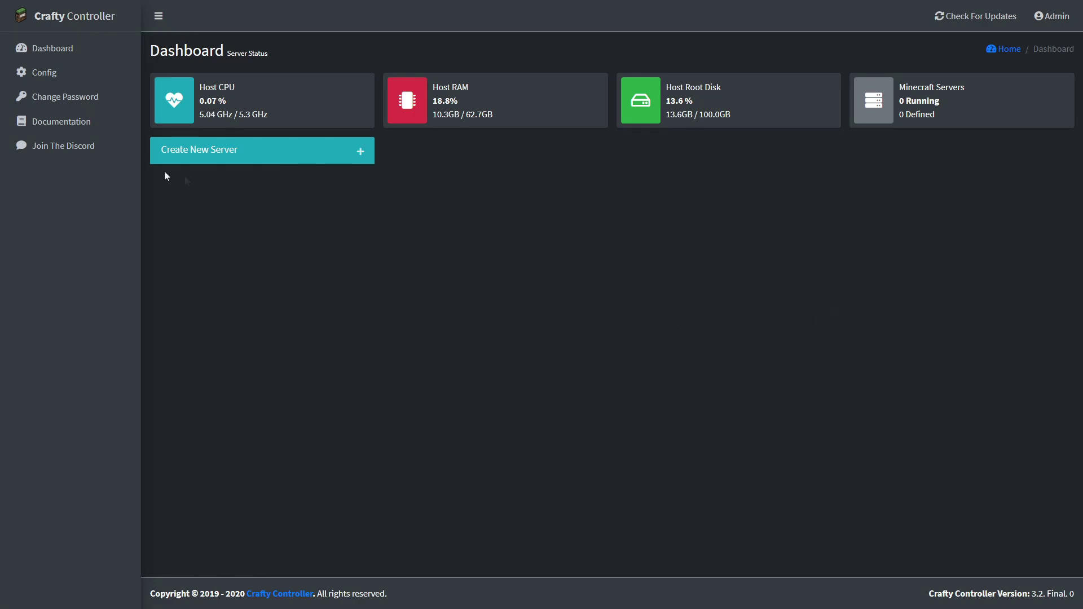
Enter a new password for the admin account on the Change Password page and apply it.
left_click(54, 100)
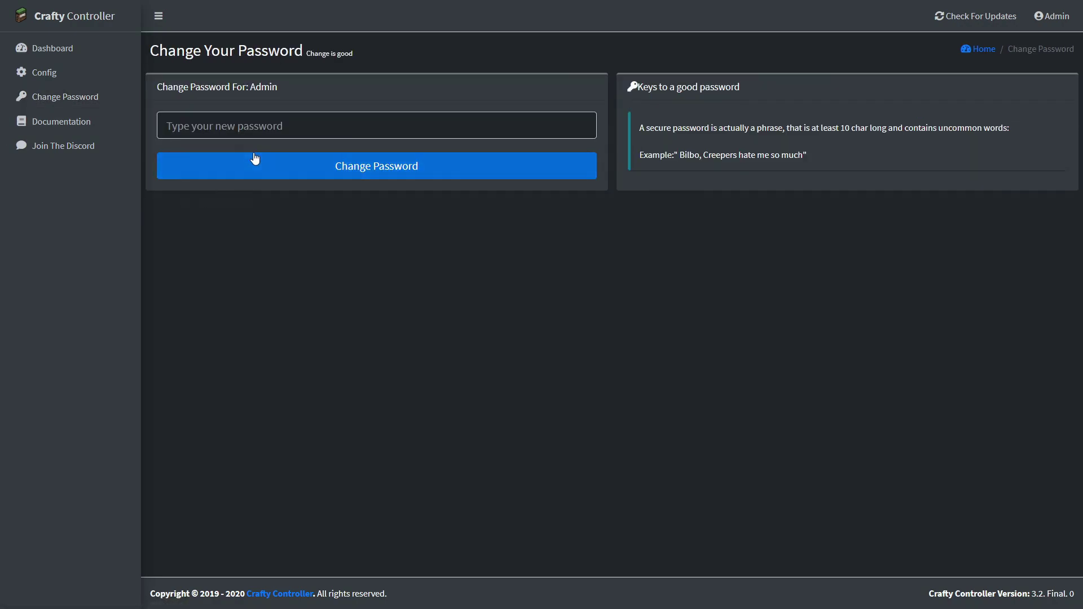
left_click(238, 120)
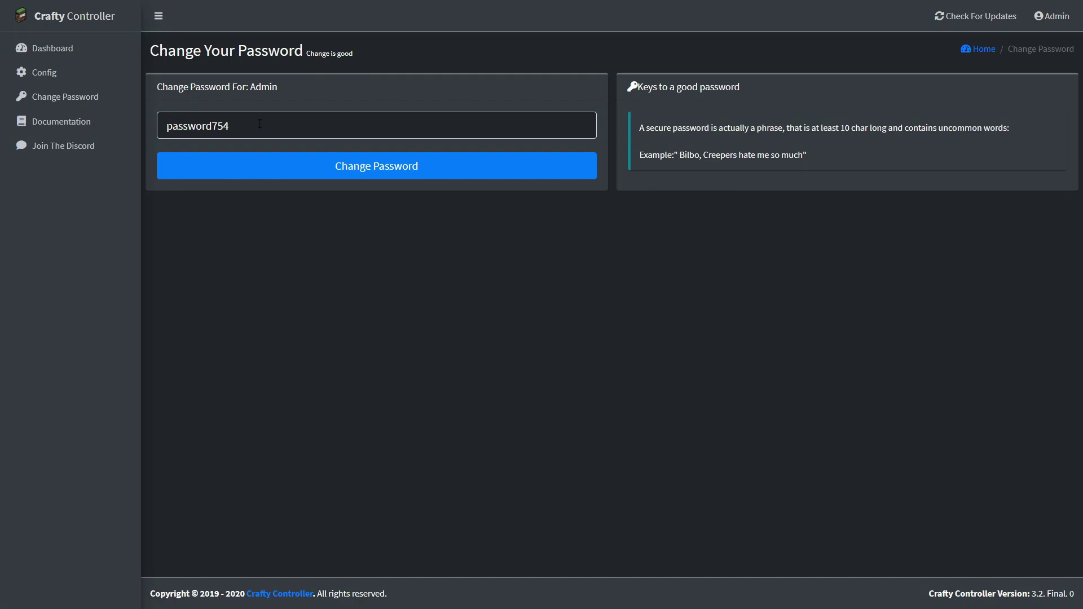
left_click(262, 127)
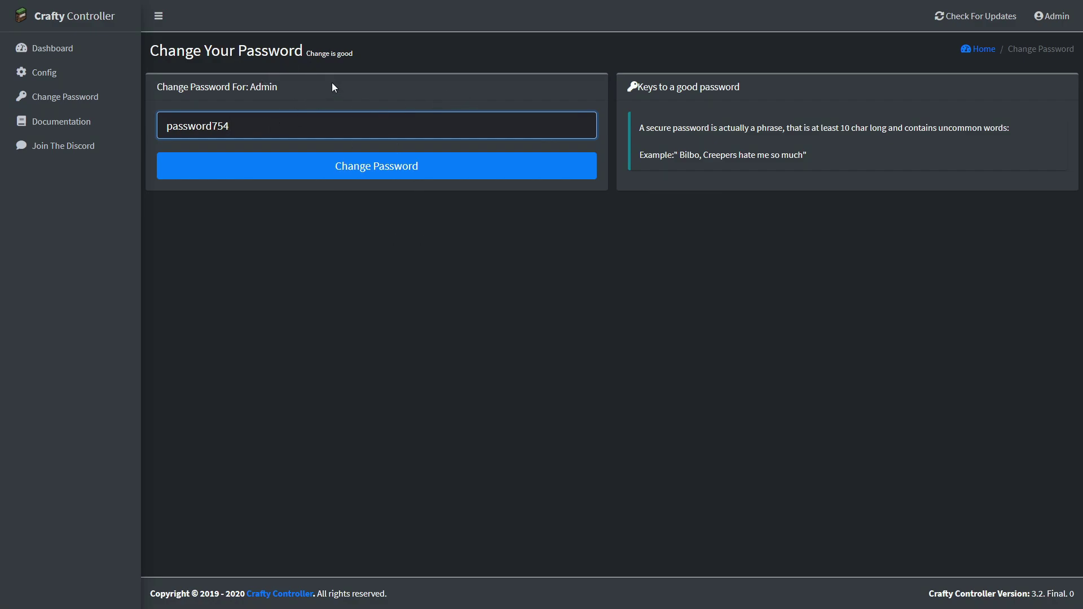
left_click(339, 163)
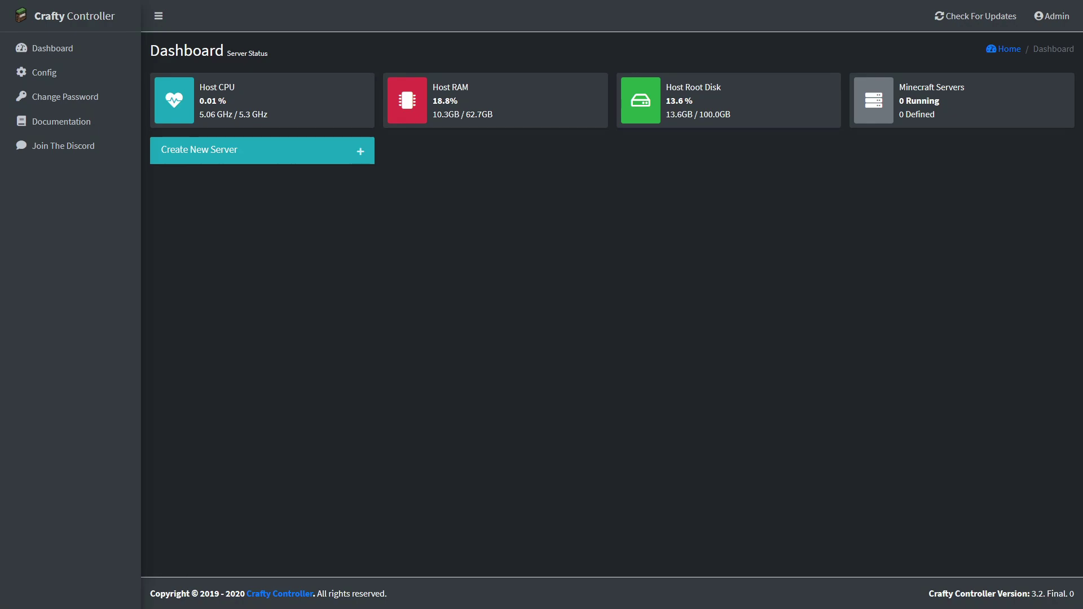
Create a new folder named 'test' inside minecraft_servers in the freddy0-Crafty folder.
key("alt+Tab")
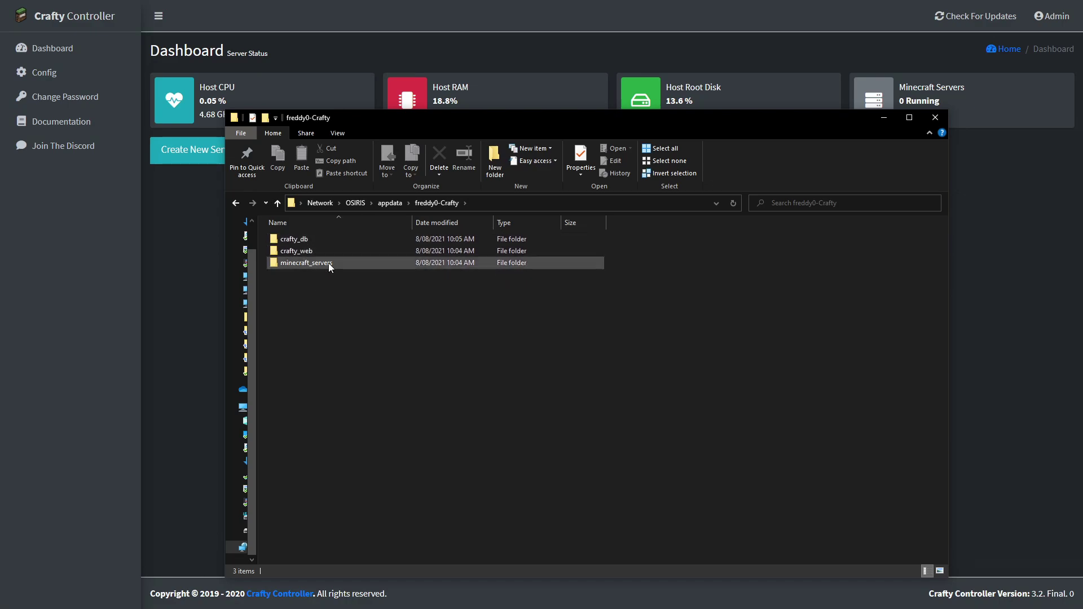
double_click(328, 263)
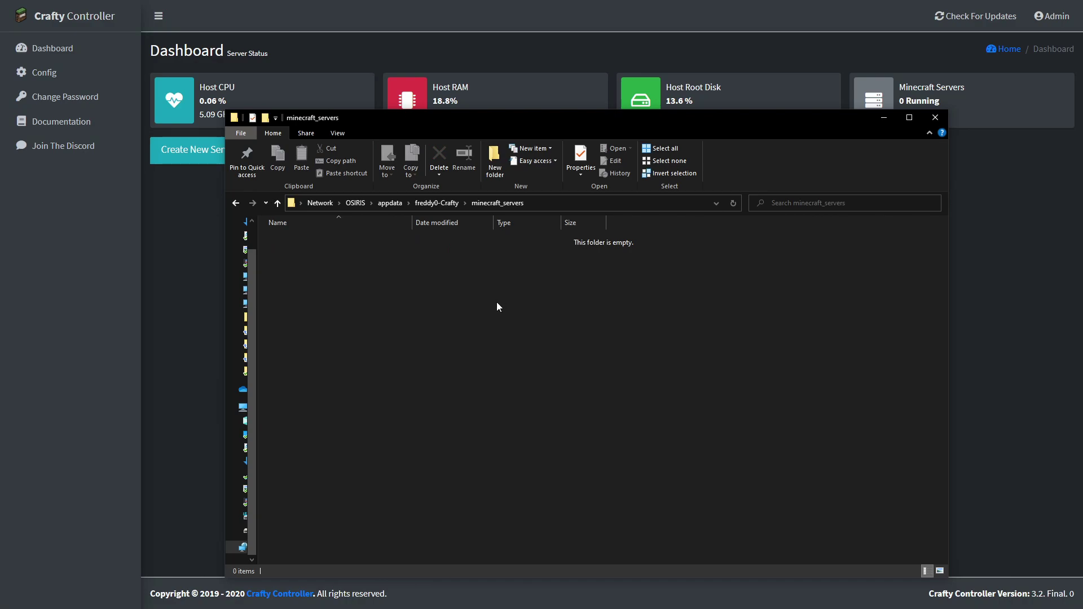
left_click(495, 174)
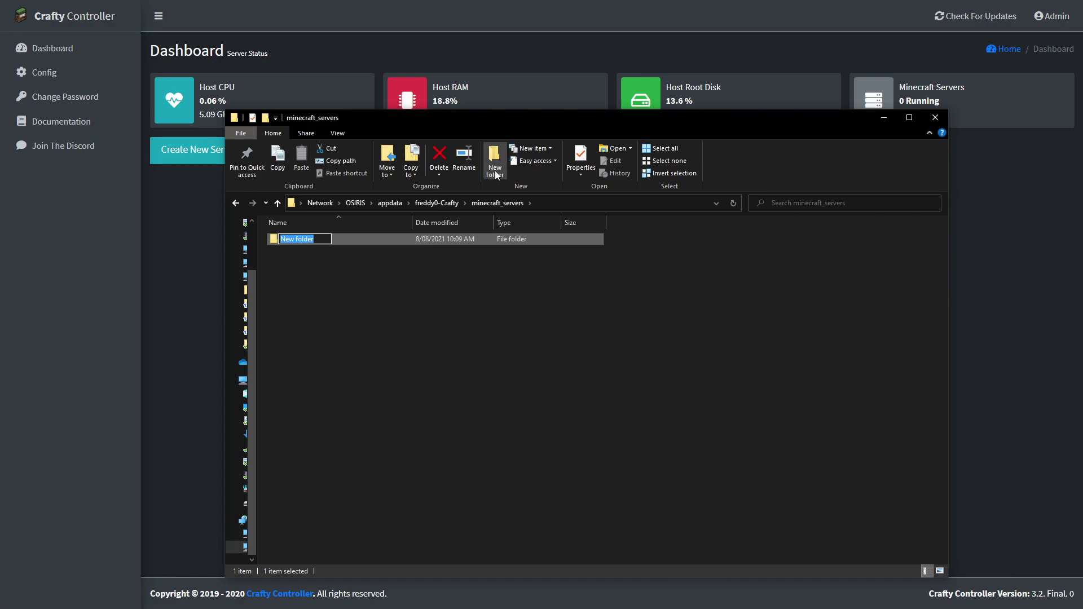
type("test")
key("Return")
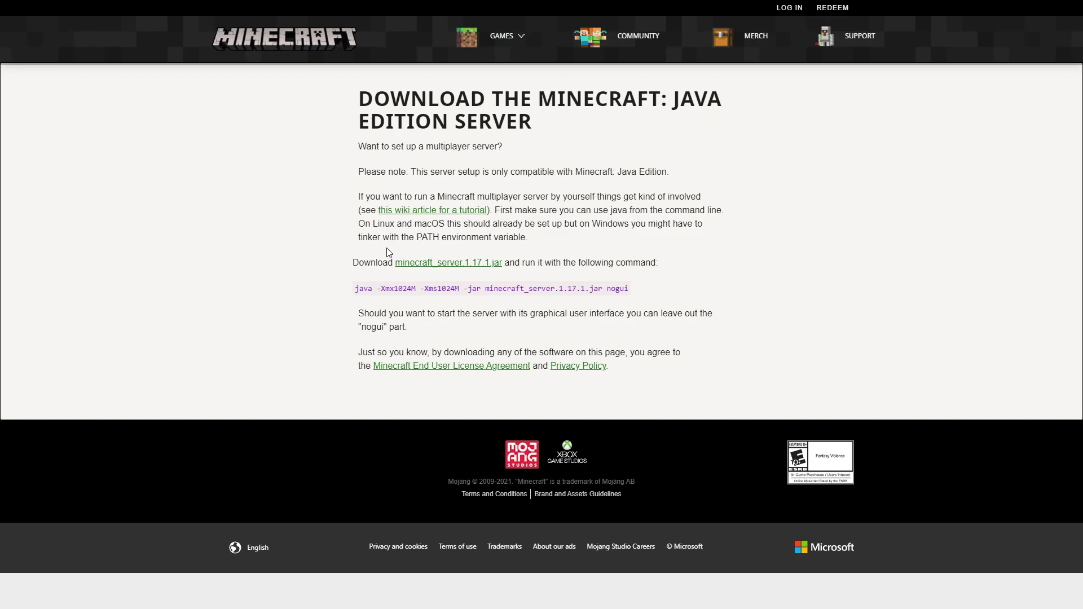
Download minecraft_server.1.17.1.jar and paste server.jar into the test folder.
left_click(432, 270)
left_click(432, 270)
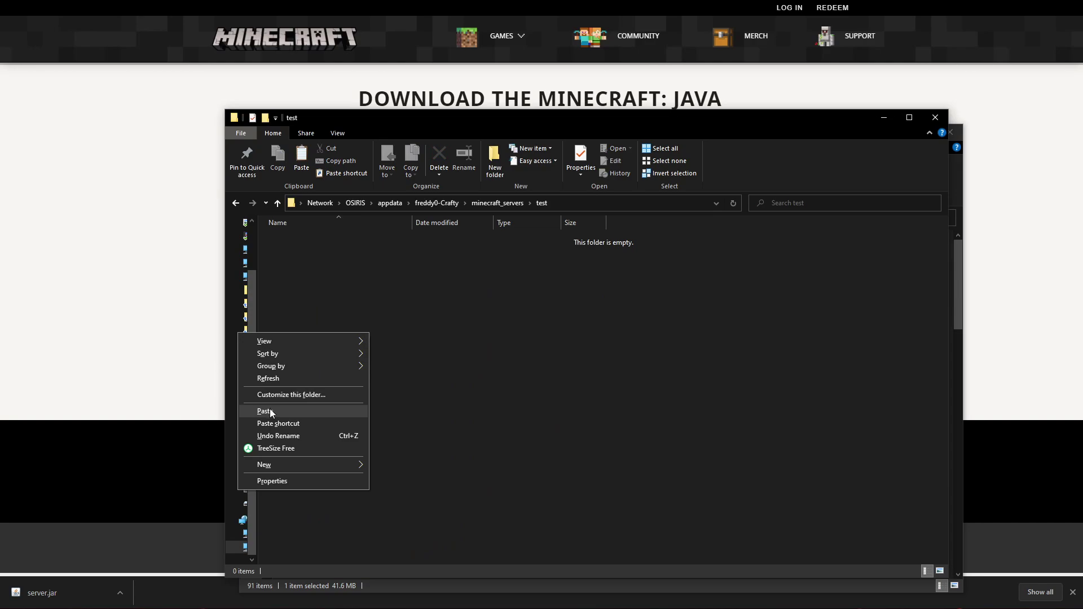
left_click(265, 411)
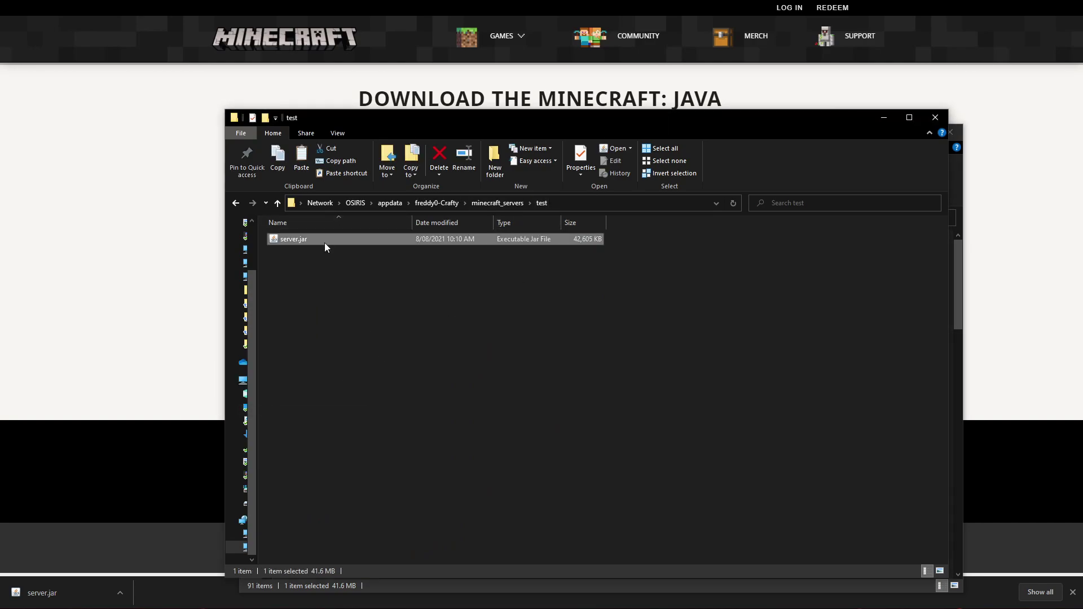
left_click(316, 261)
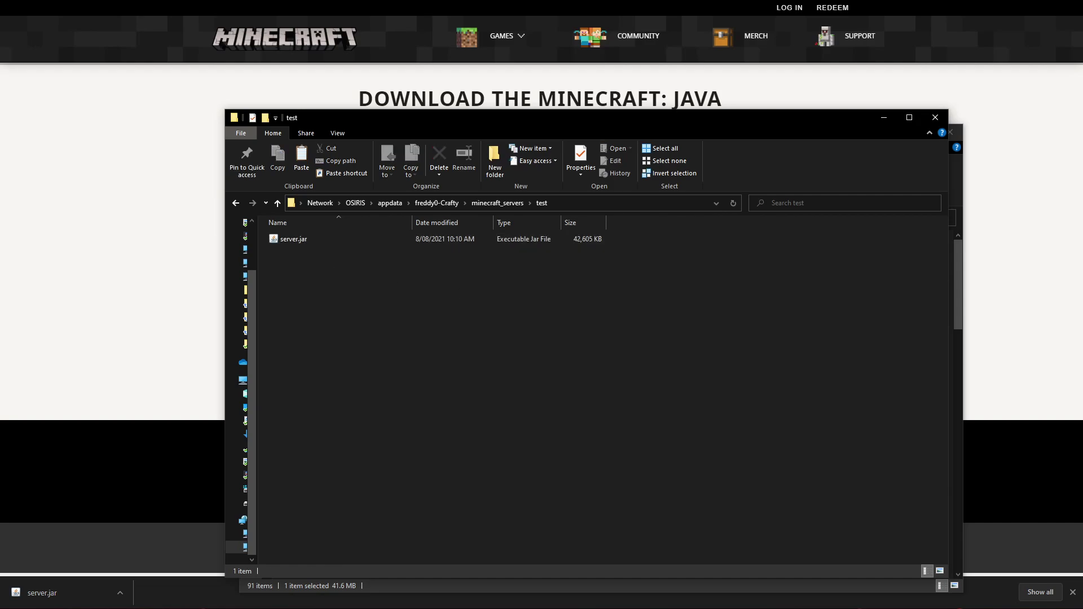
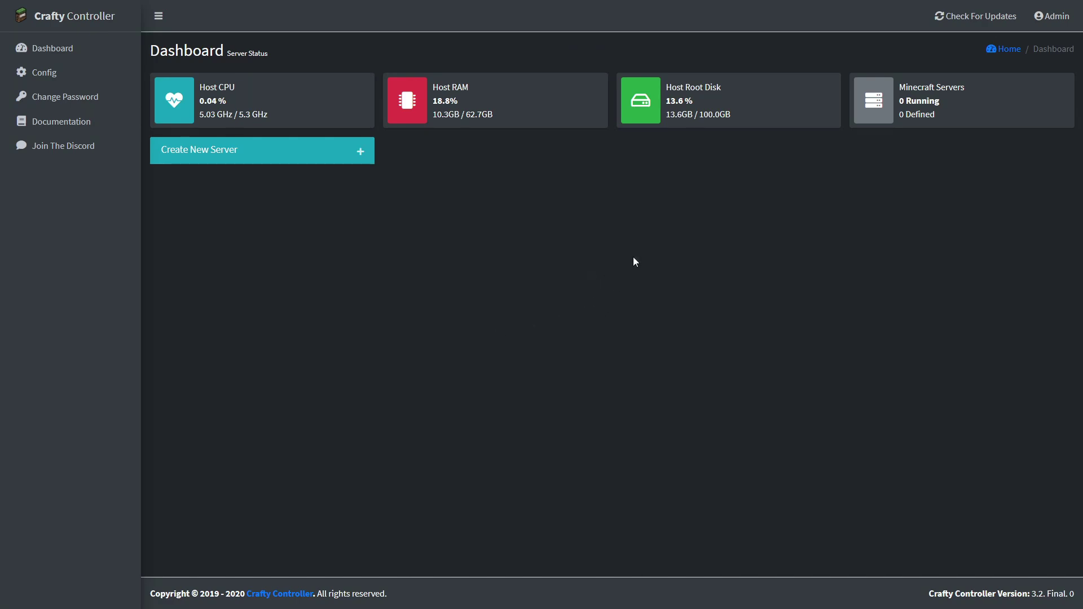
Expand the new-server form and set the server name to IBRACORP.
left_click(360, 152)
scroll(302, 220, "down", 1)
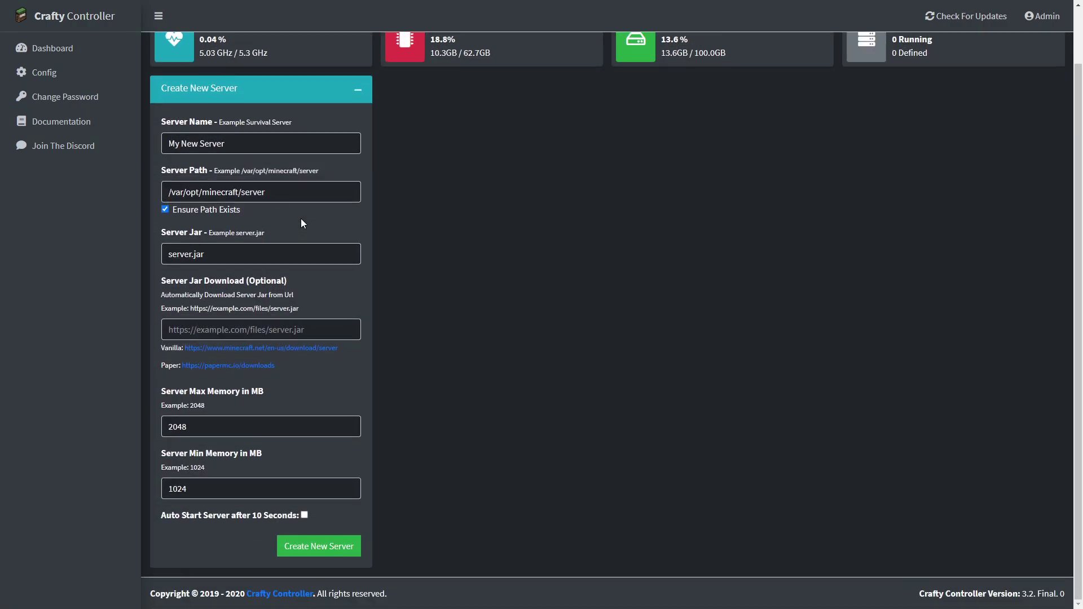
triple_click(250, 147)
type("IBRACORP")
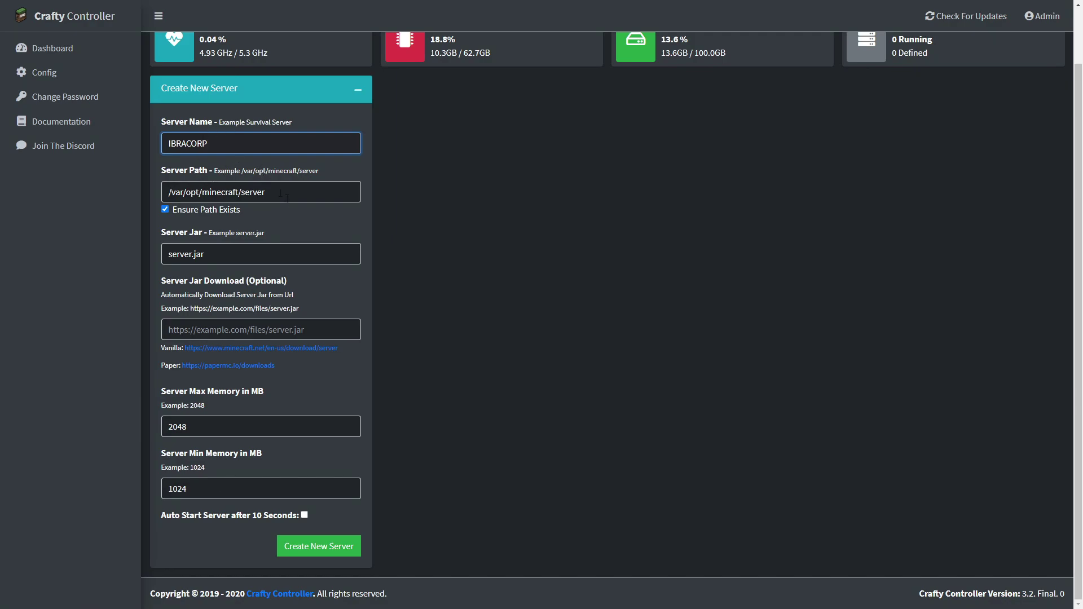
key("Tab")
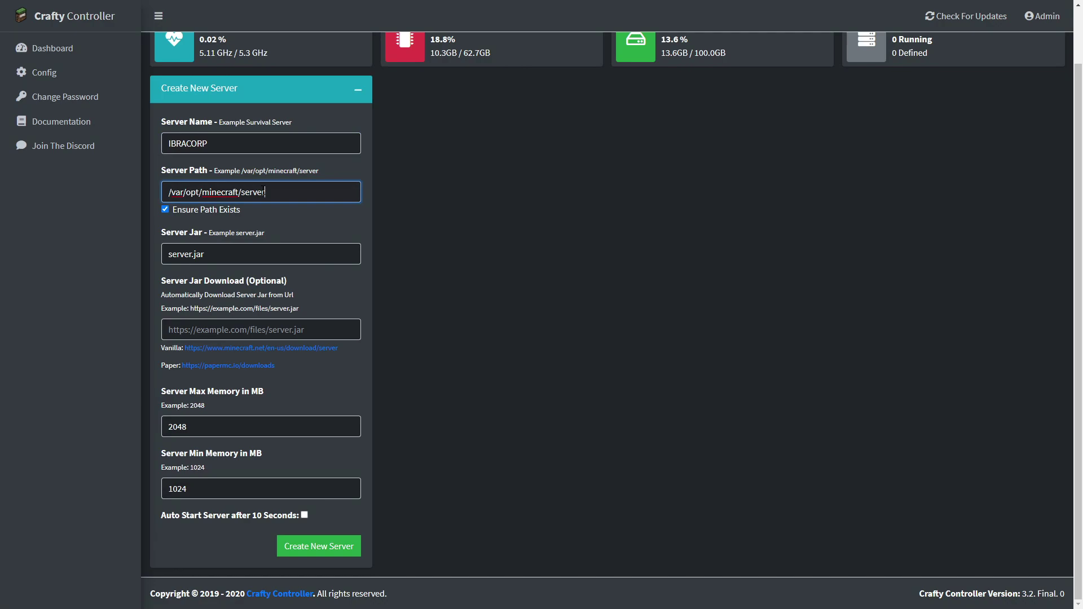
Set the server path to /minecraft_servers/test.
left_click_drag(264, 192, 168, 192)
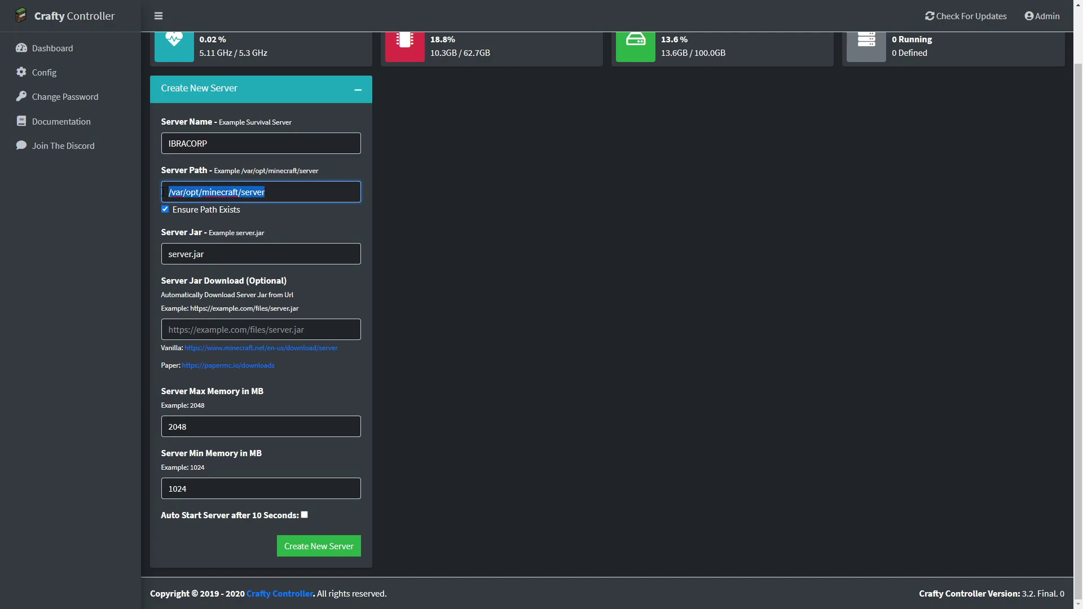
type("/")
type("mi")
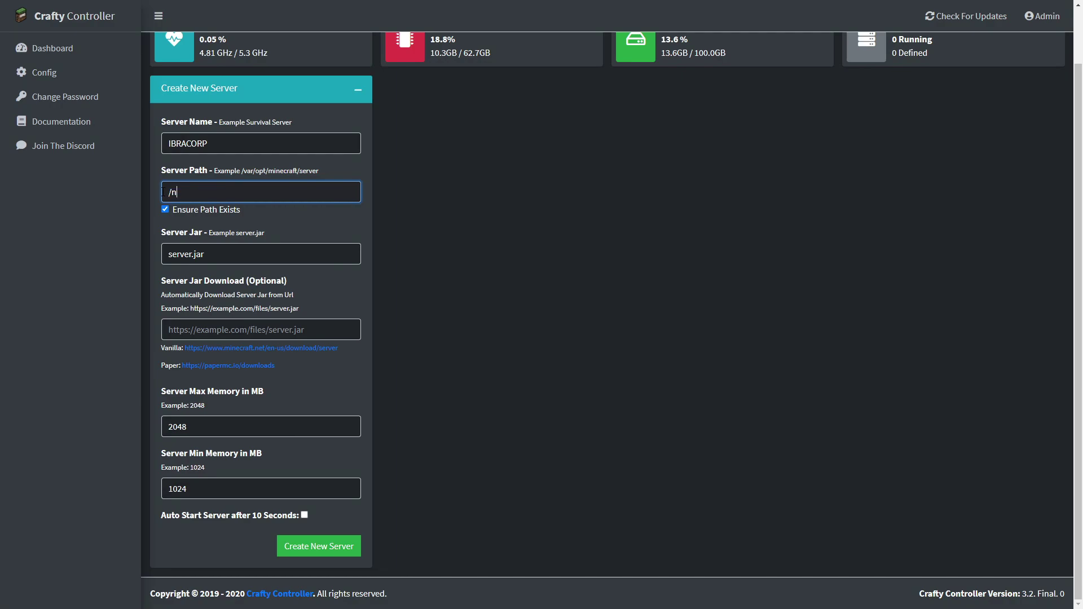
key("BackSpace")
key("BackSpace")
type("minecraft_servers/")
type("test")
left_click(417, 189)
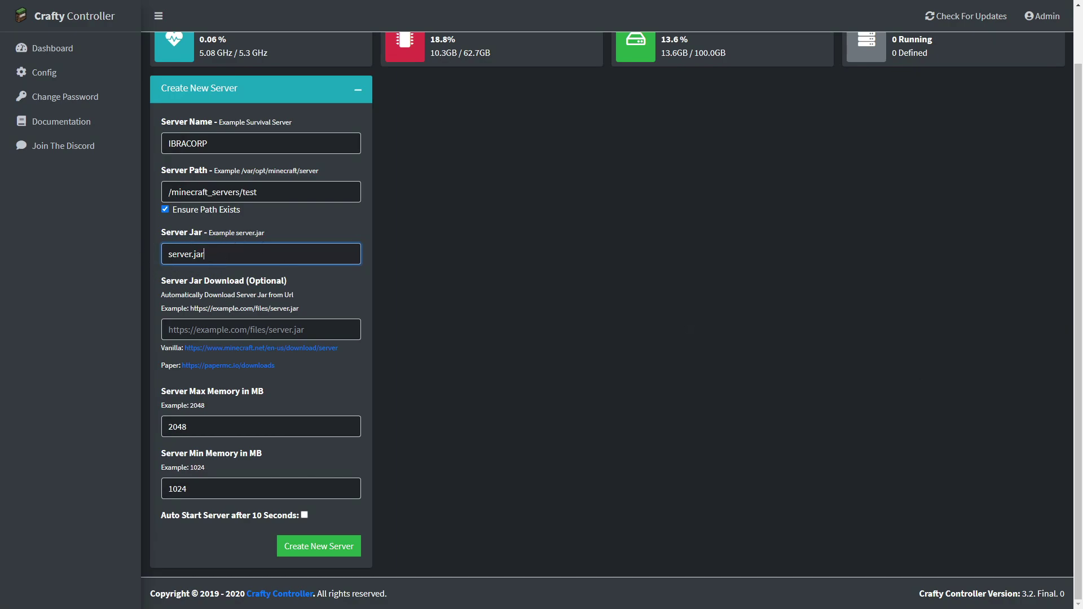
key("alt+Tab")
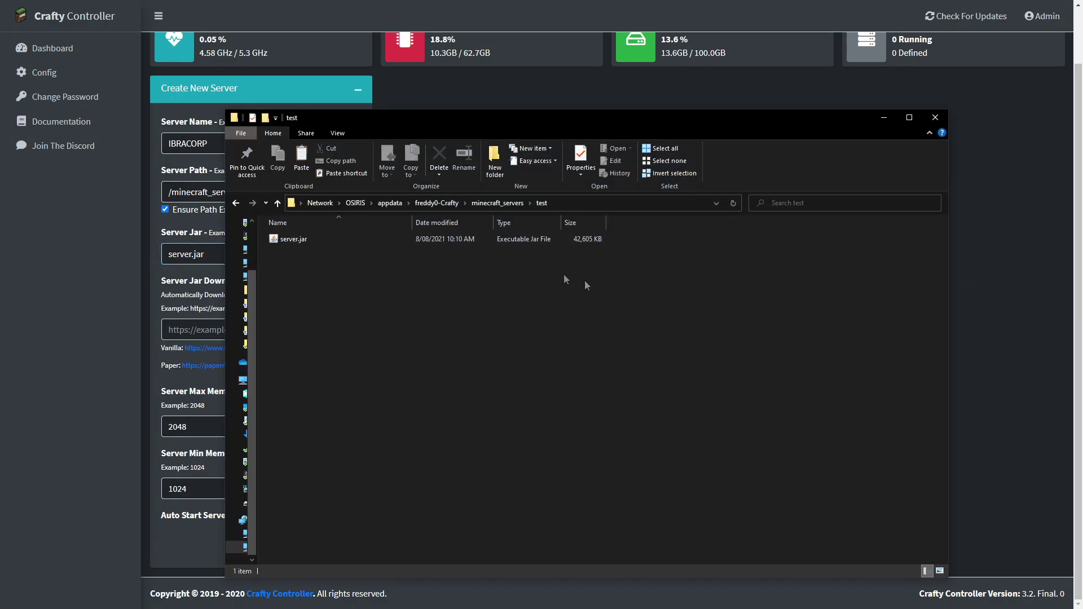
left_click(292, 243)
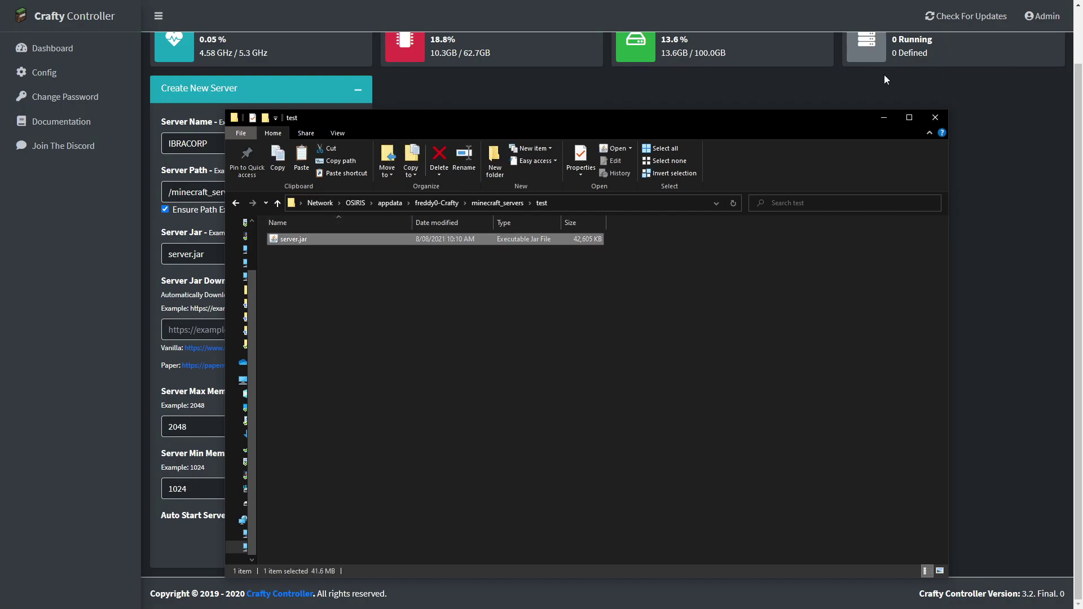
left_click(886, 119)
key("ctrl+shift+Left")
key("ctrl+shift+Left")
key("ctrl+shift+Left")
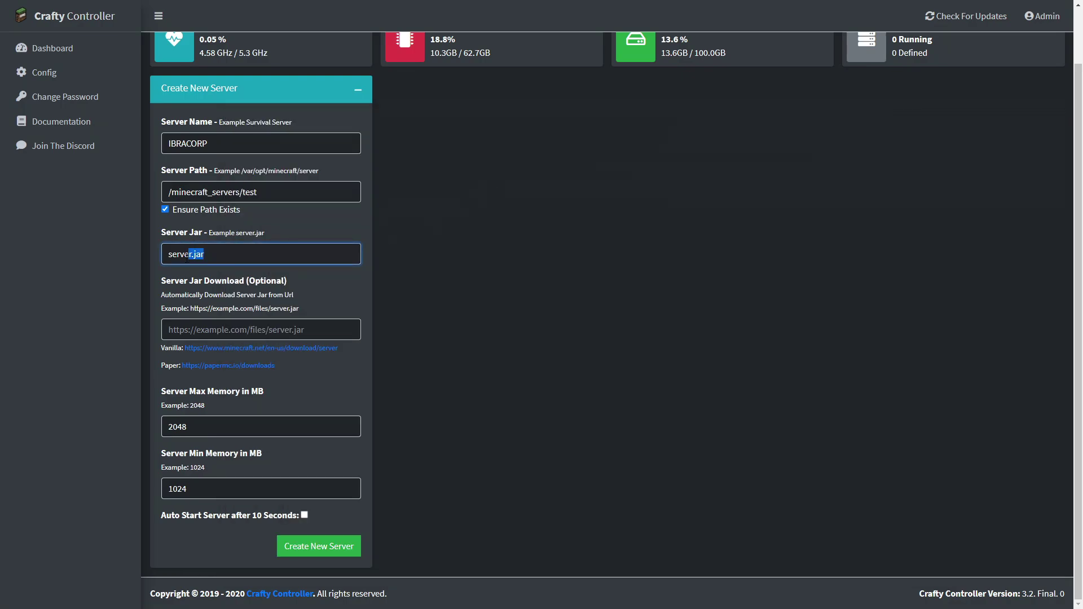
left_click(396, 269)
Create the IBRACORP server and start it from its dashboard card.
left_click(318, 546)
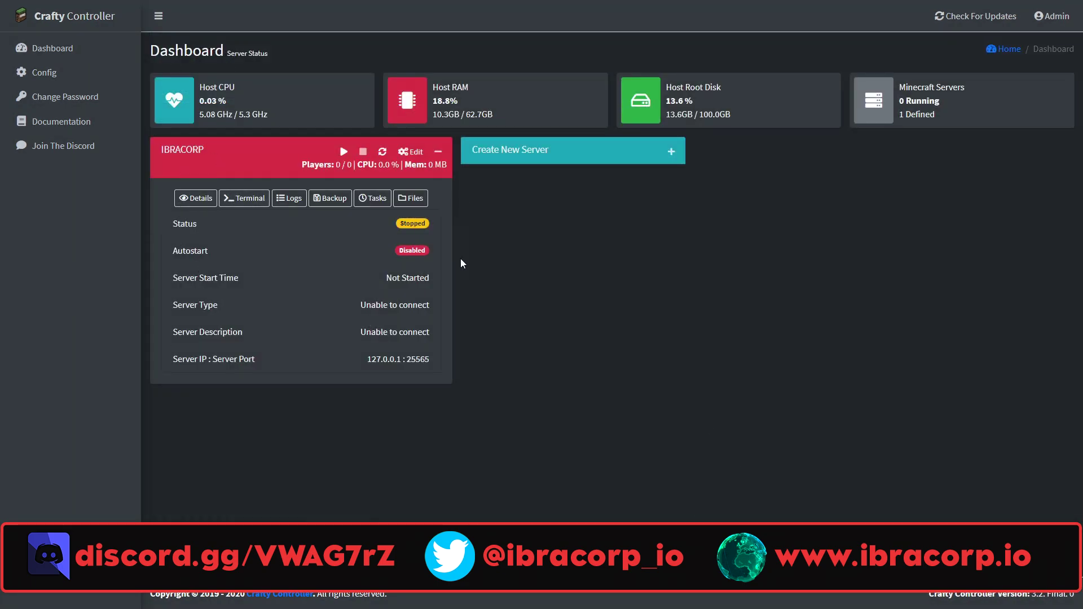
left_click(343, 153)
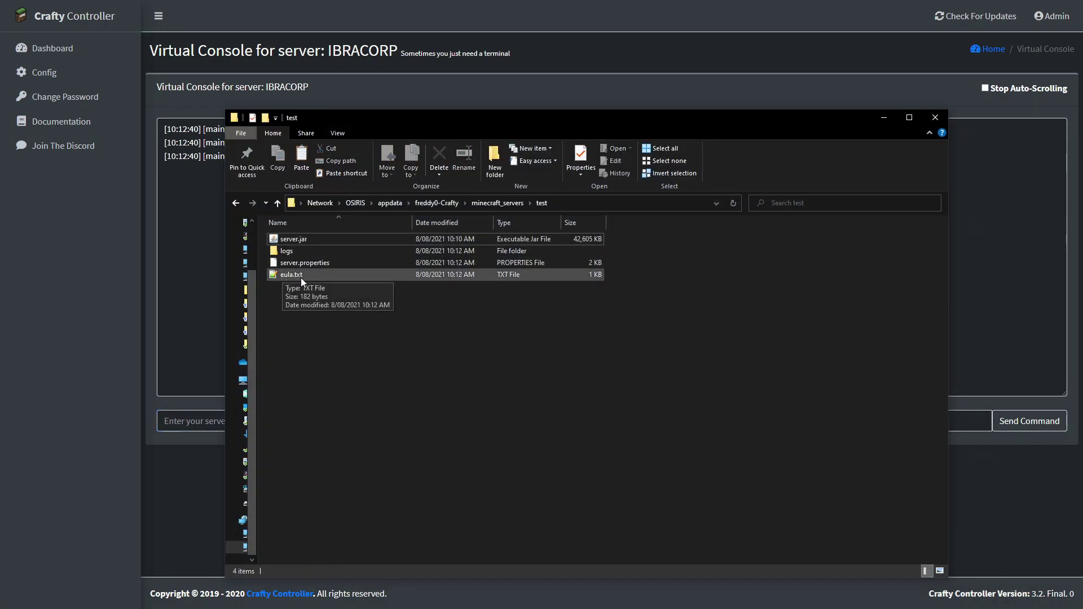
Change eula.txt to eula=true in Notepad++, save as Administrator, and close the test folder.
right_click(295, 275)
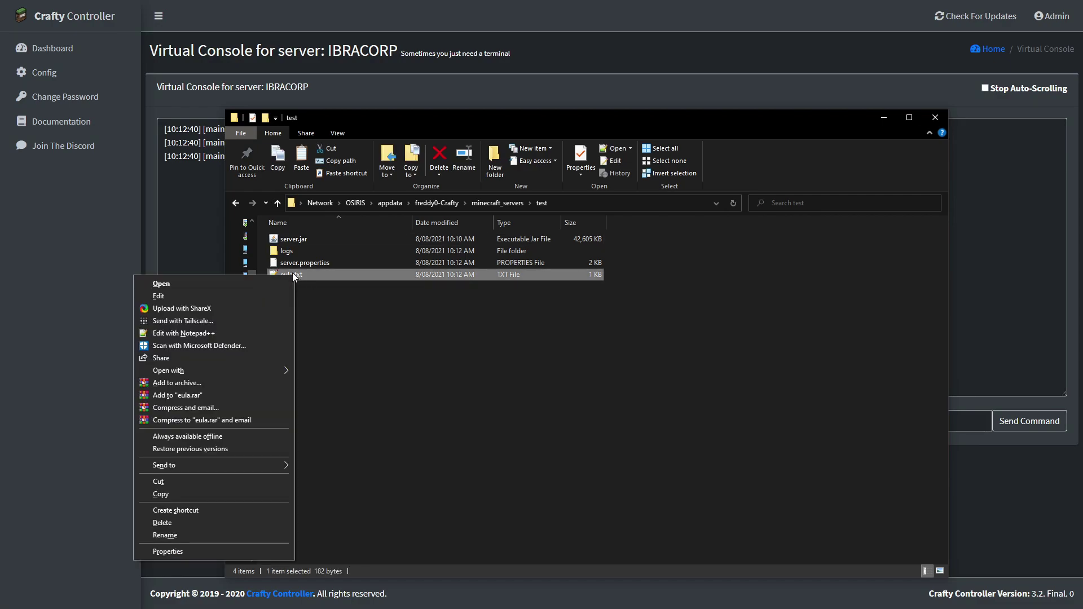
left_click(282, 283)
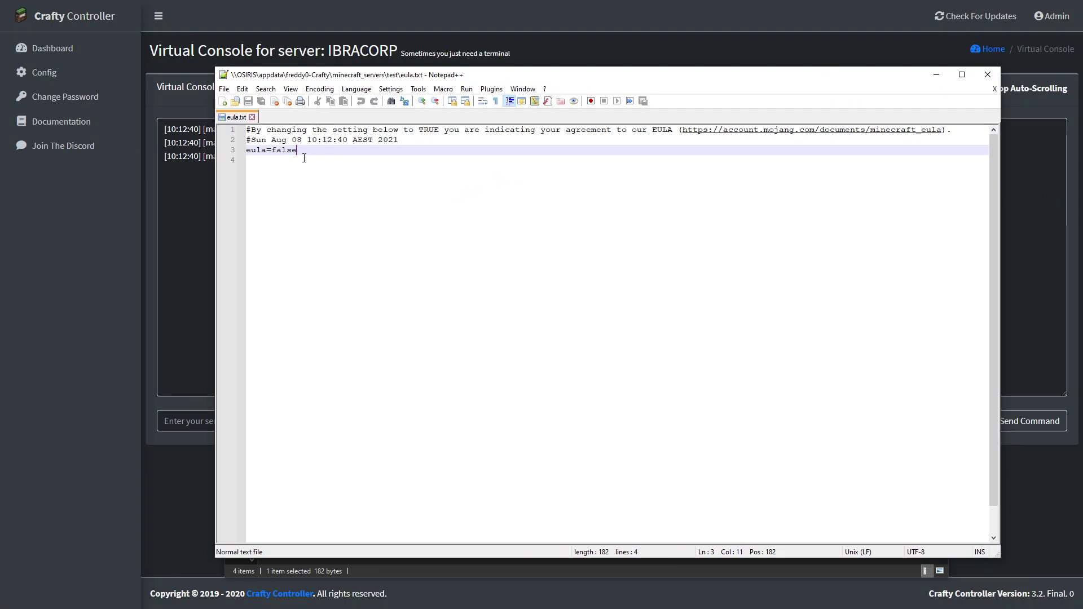
left_click_drag(304, 153, 279, 157)
double_click(279, 150)
type("true")
left_click(248, 101)
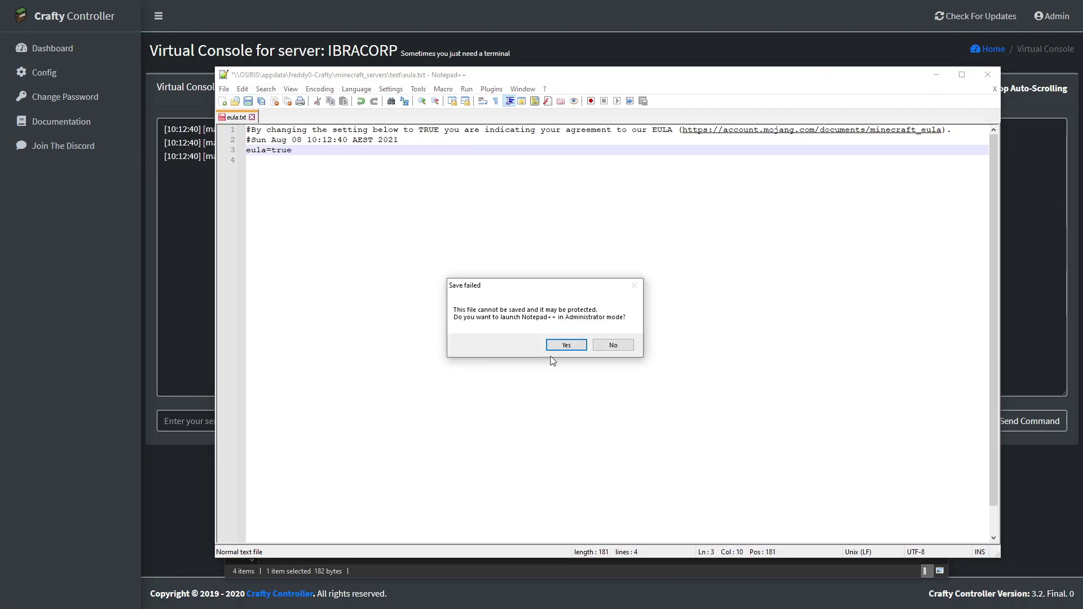
left_click(565, 345)
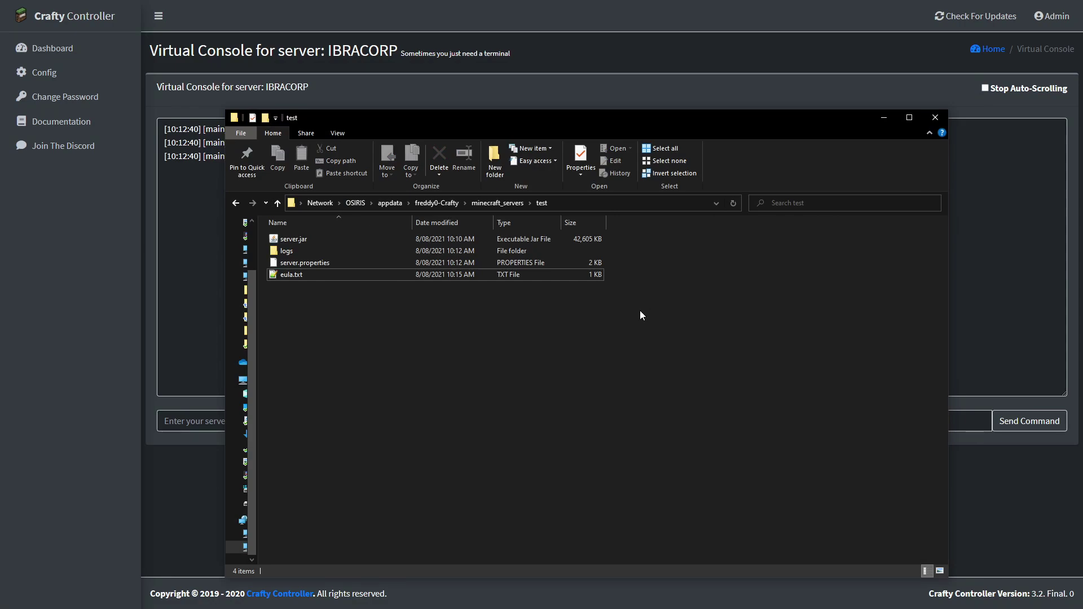
left_click(935, 117)
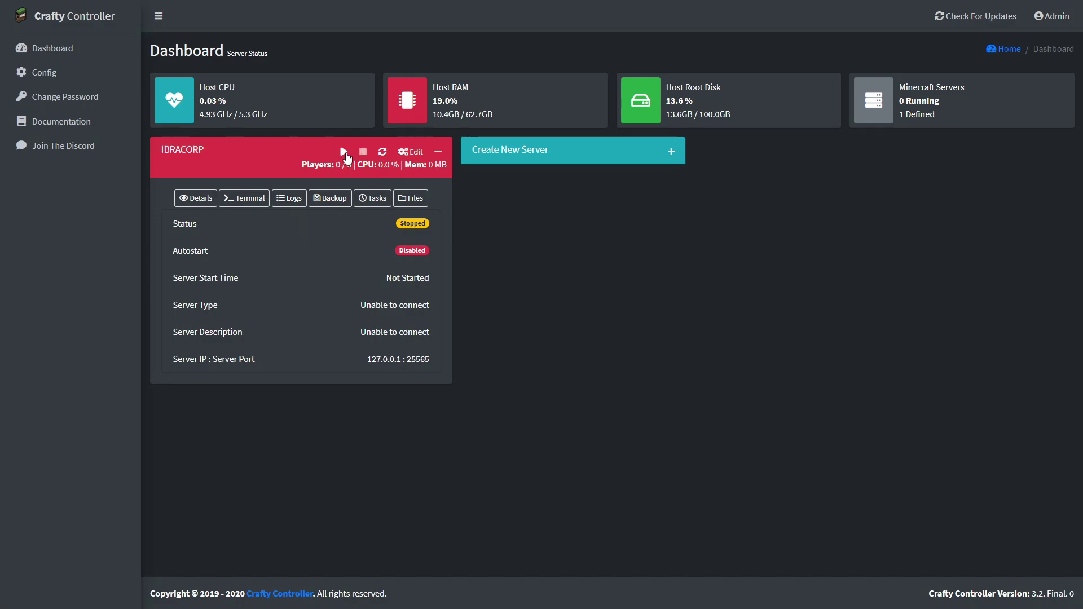
Restart IBRACORP after accepting the EULA and check its latest log shows startup Done.
left_click(344, 152)
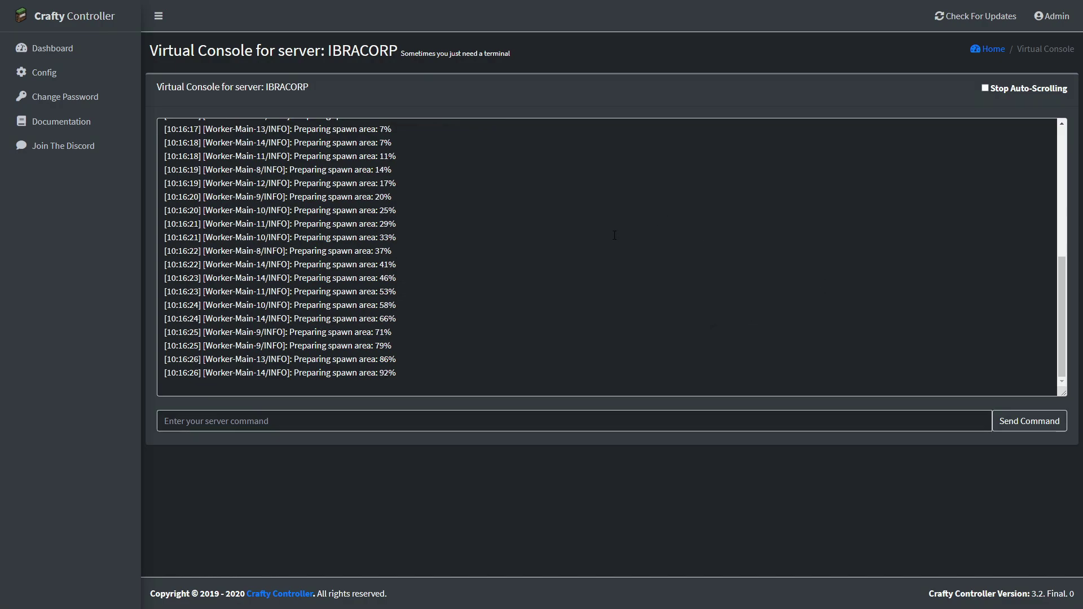
left_click(34, 49)
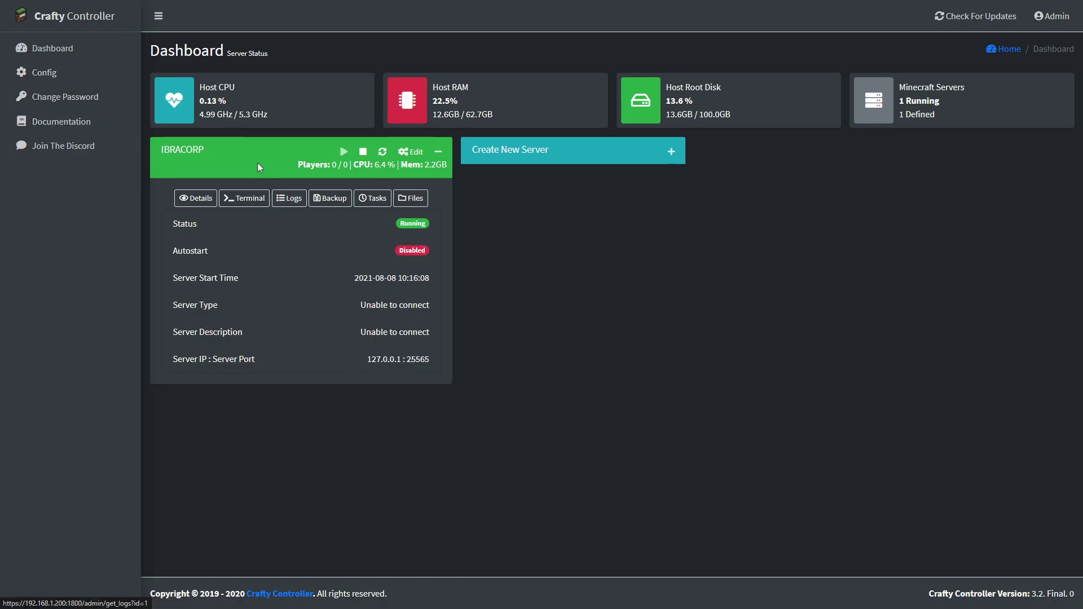
left_click(287, 200)
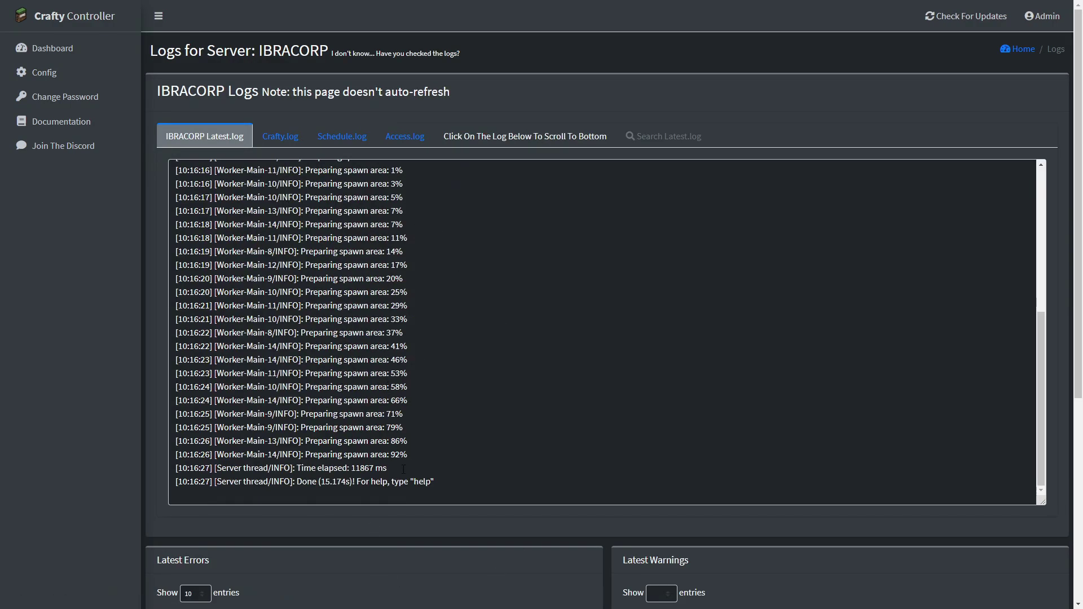
Back on the dashboard, highlight the reported version 1.17.1 and the start date.
left_click(52, 48)
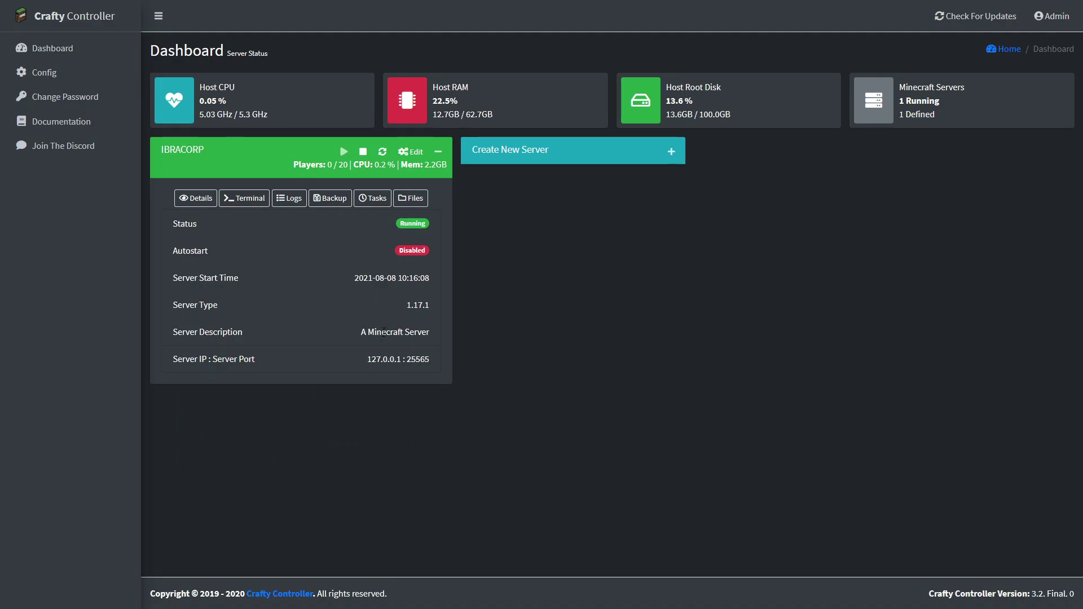
left_click_drag(361, 332, 429, 304)
left_click_drag(359, 277, 392, 276)
Enable Auto Start for the IBRACORP server and save the setting.
left_click(400, 154)
scroll(500, 217, "down", 10)
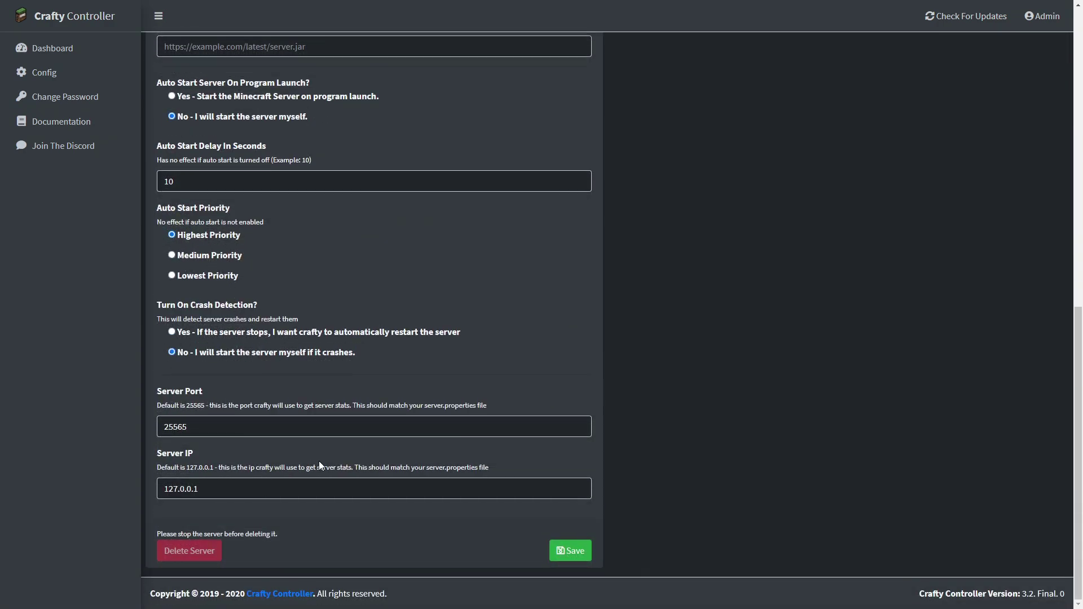
scroll(191, 273, "up", 3)
left_click(171, 266)
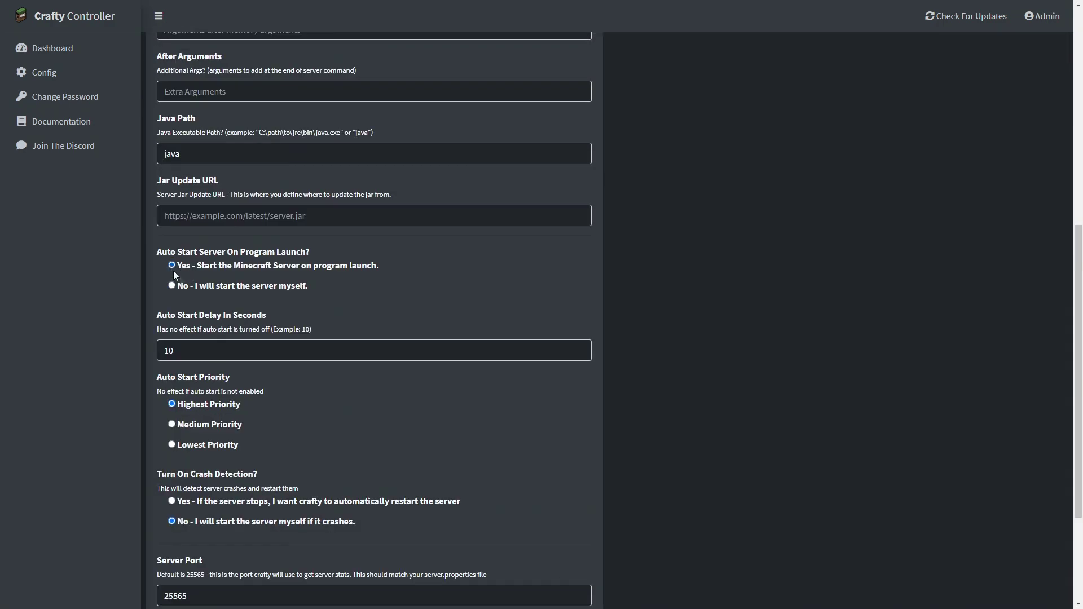
scroll(340, 302, "down", 3)
left_click(575, 556)
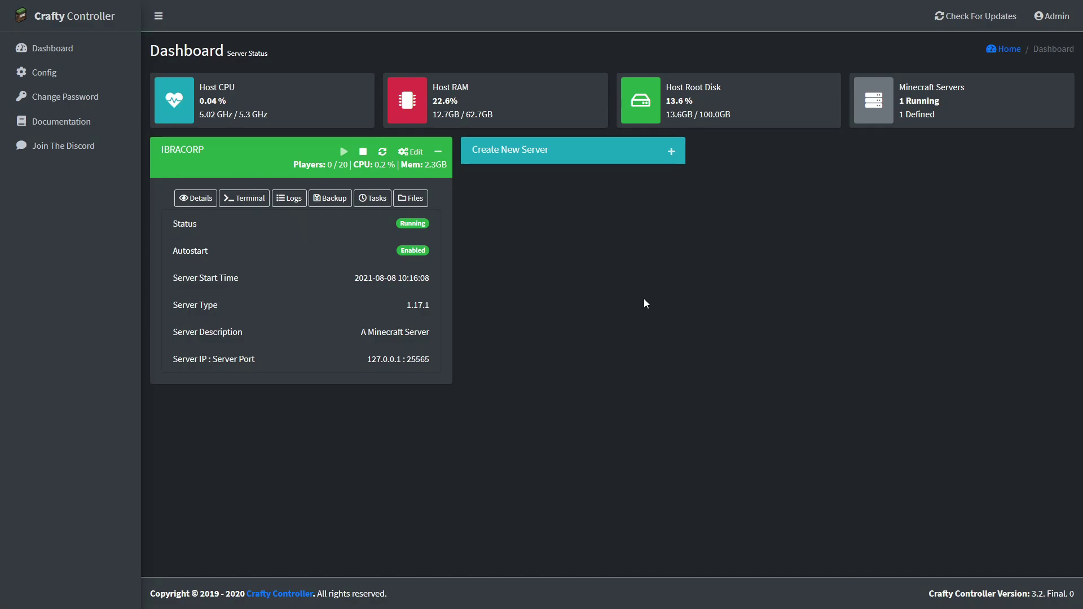
Replace the Server IP 127.0.0.1 with 0.0.0.0 in IBRACORP's config.
left_click(401, 152)
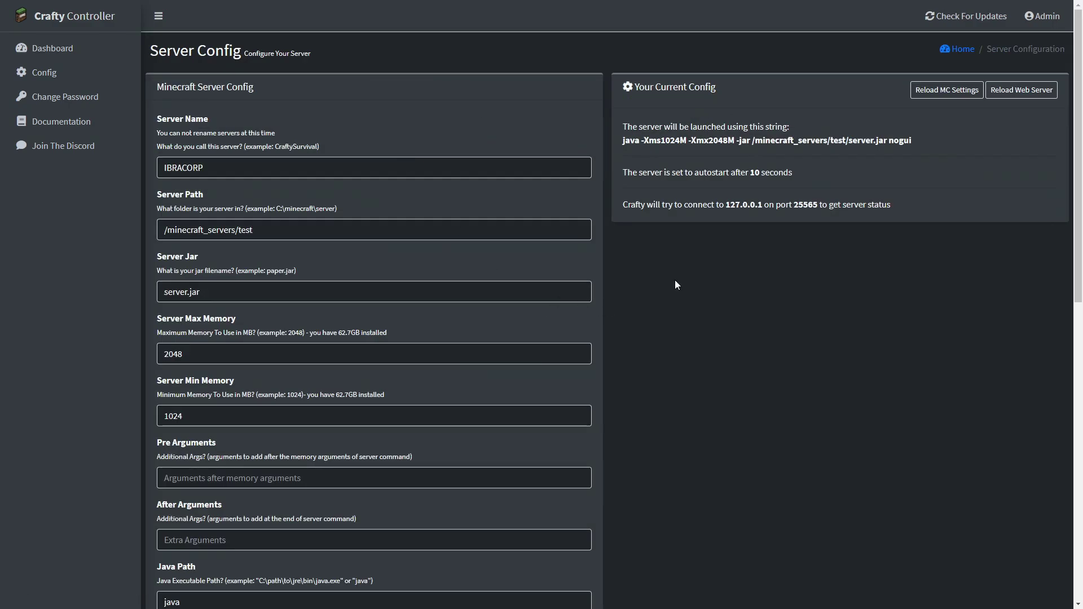
scroll(493, 280, "down", 10)
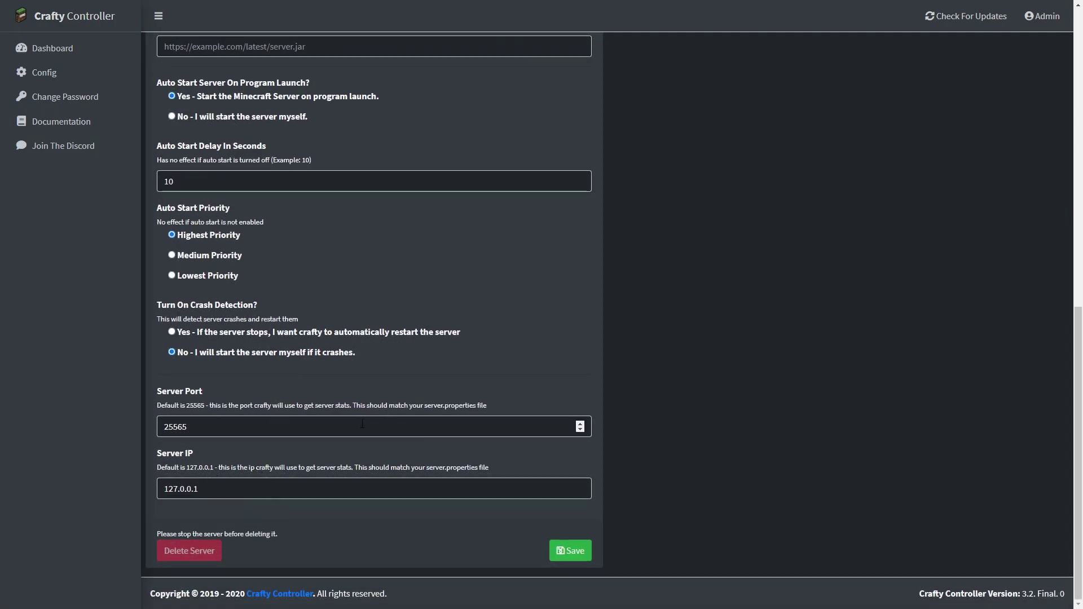
left_click_drag(206, 488, 148, 482)
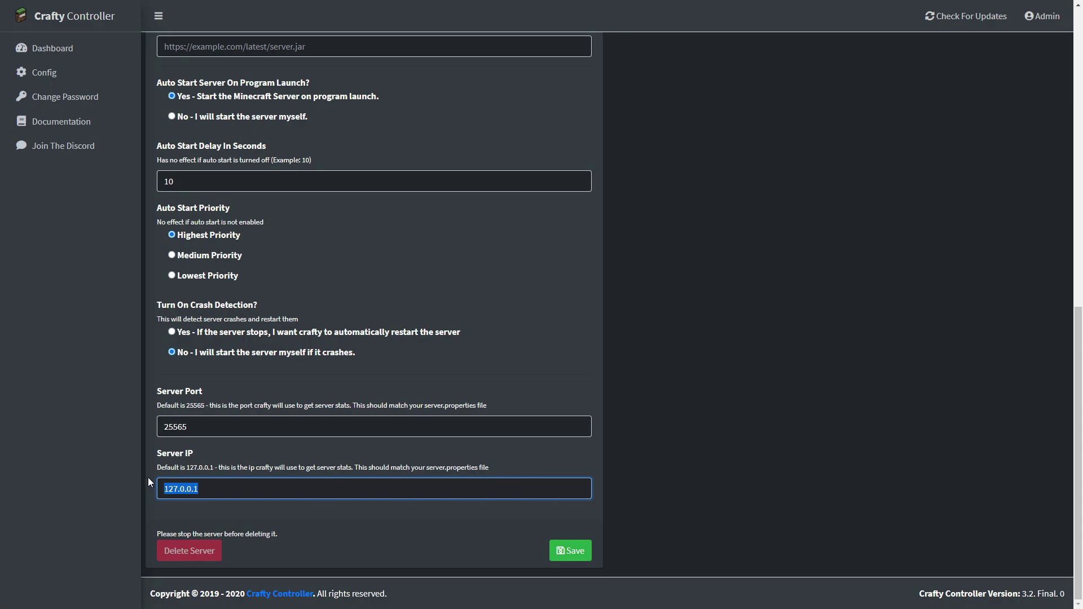
type("0.0.0.0")
left_click(154, 488)
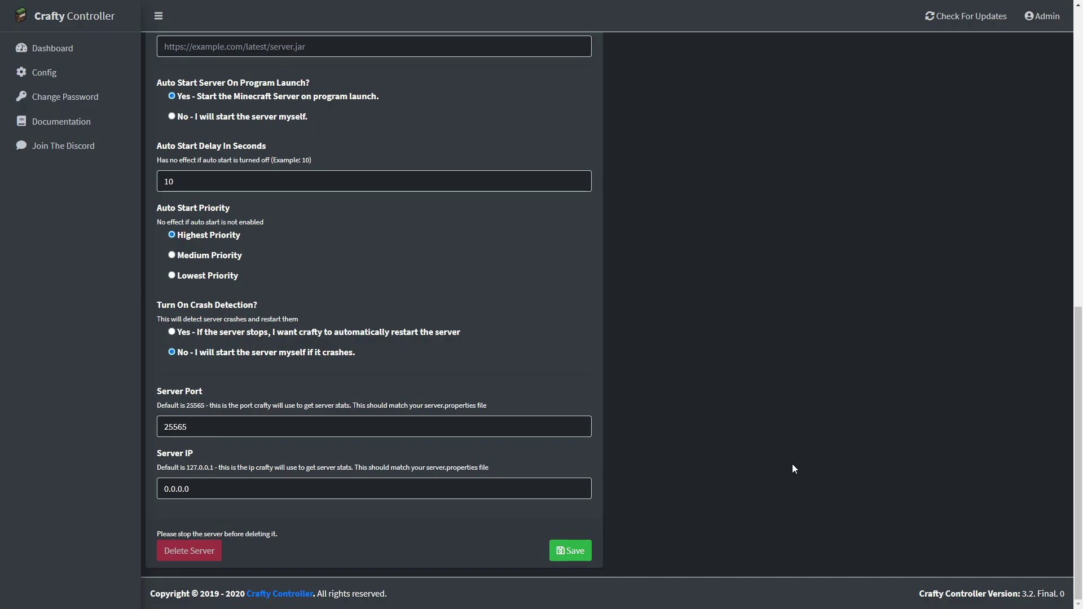
Save the new Server IP and highlight the dashboard's 0.0.0.0 : 25565 address.
left_click(575, 551)
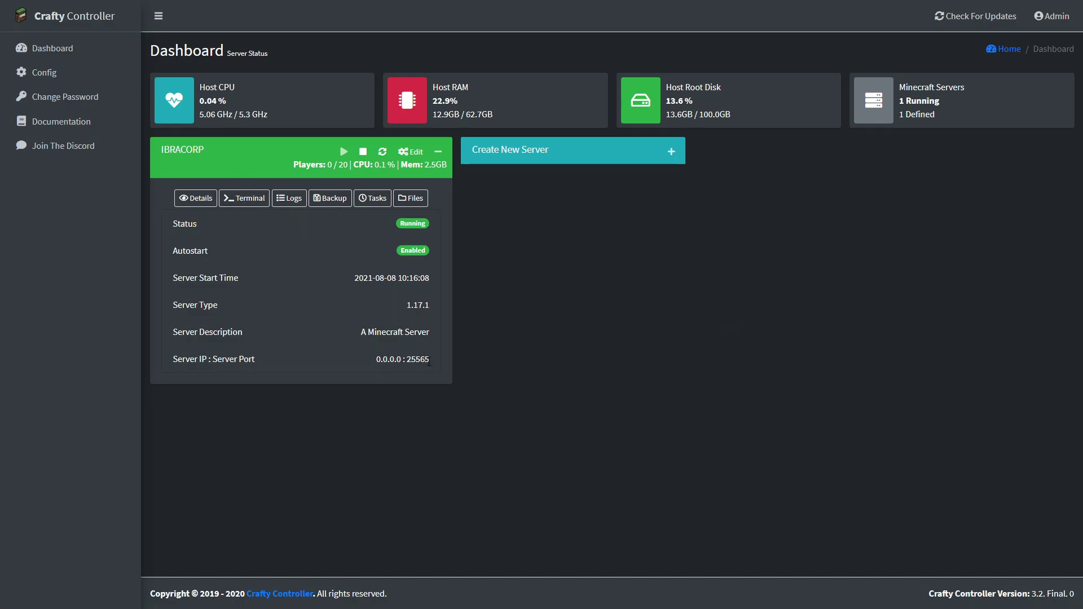
left_click_drag(430, 360, 405, 361)
left_click(433, 361)
left_click_drag(376, 360, 408, 361)
left_click(416, 362)
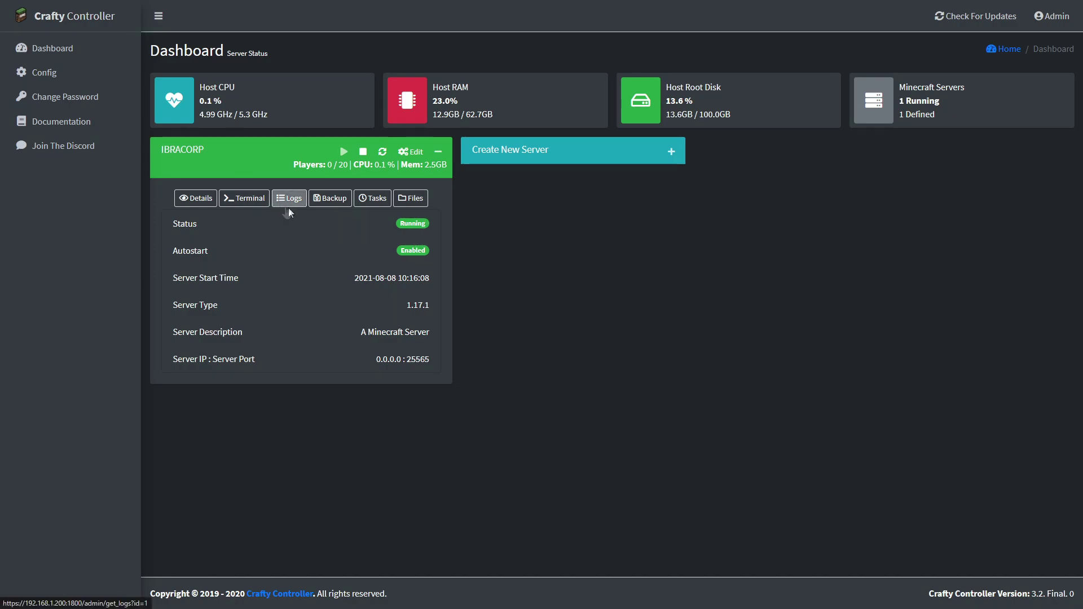
In the IBRACORP terminal, run /op with the player's name to grant operator rights.
left_click(245, 198)
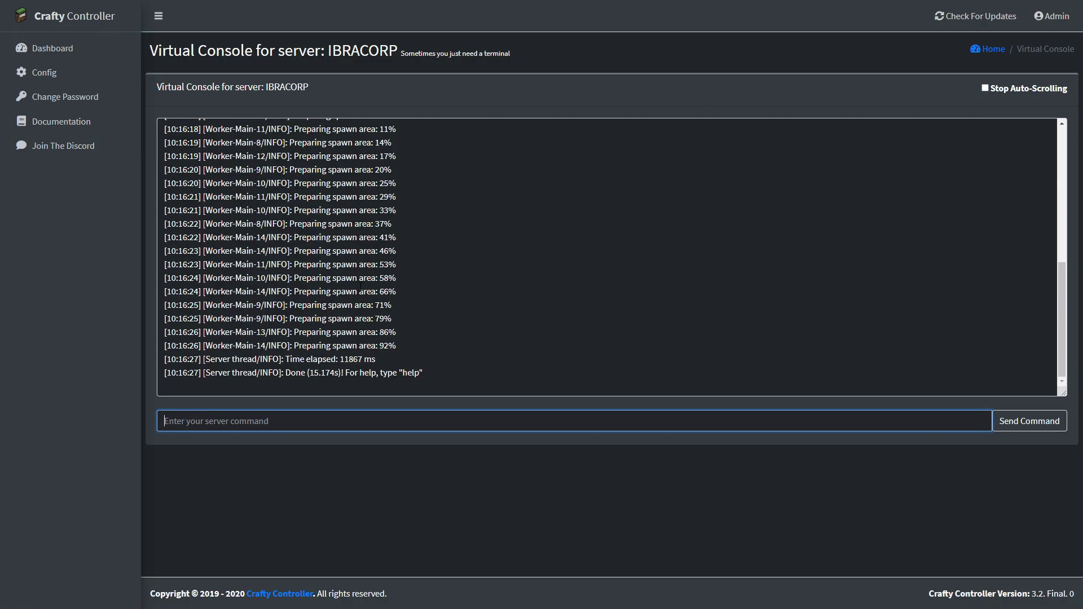
type("/op sycotix")
key("Return")
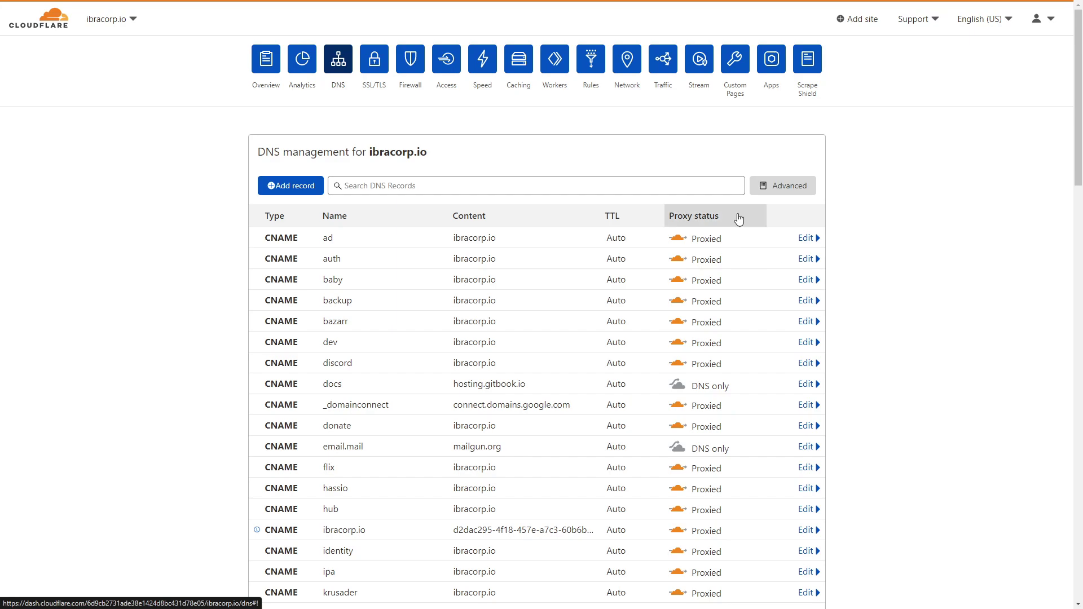
Add a new CNAME DNS record named play for ibracorp.io.
left_click(291, 186)
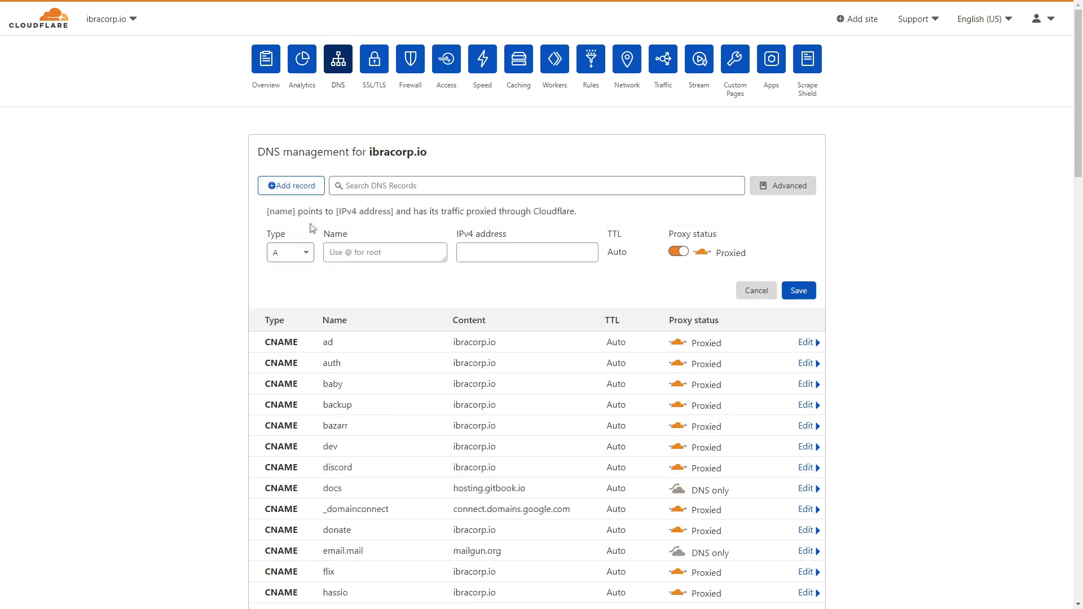
left_click(289, 252)
left_click(282, 361)
left_click(352, 250)
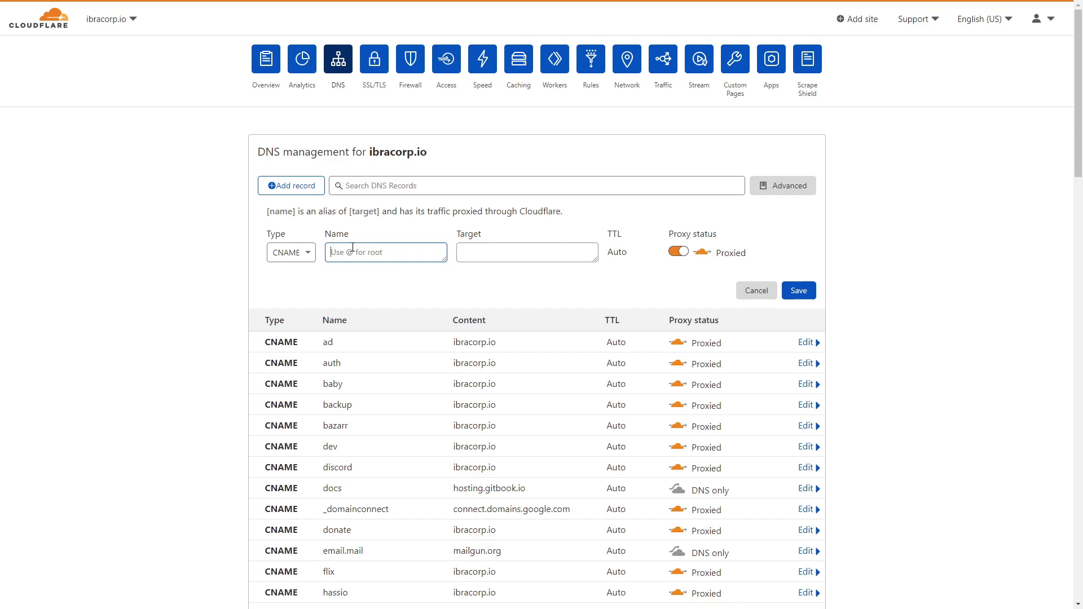
type("play")
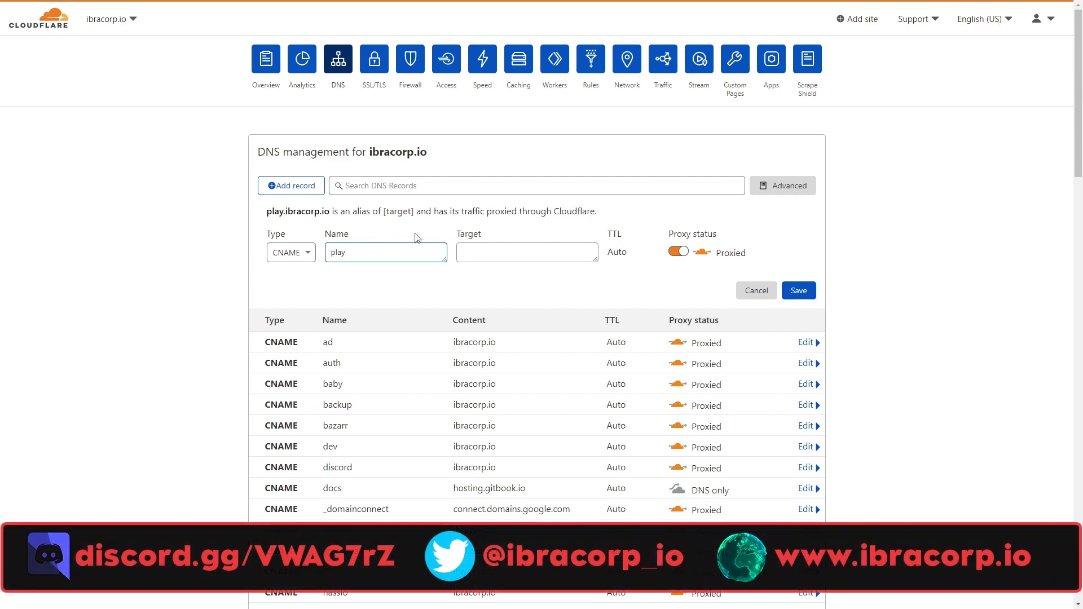
left_click(878, 240)
scroll(704, 227, "down", 1)
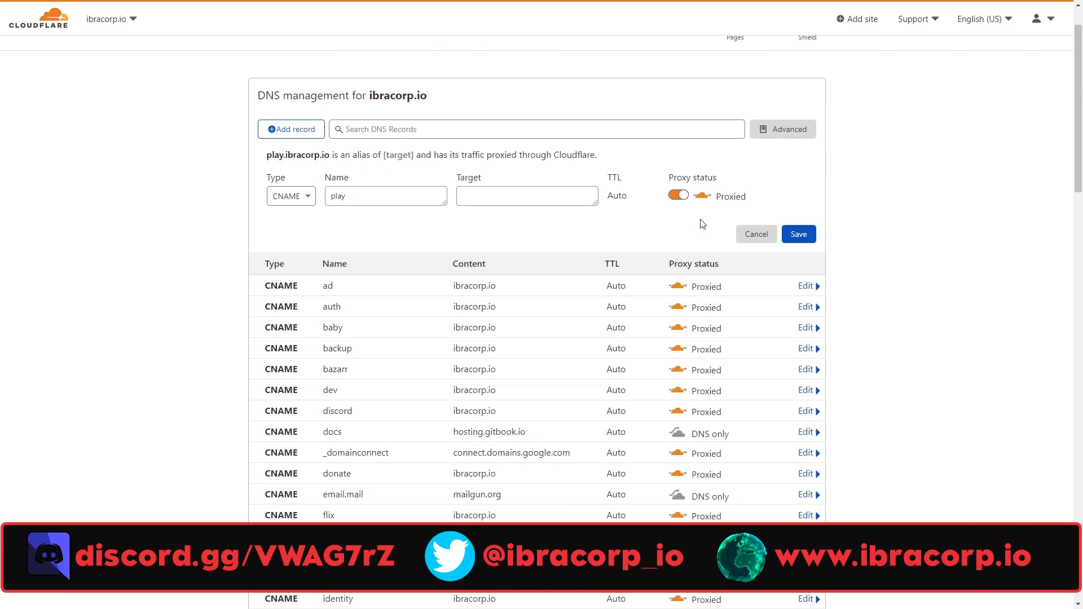
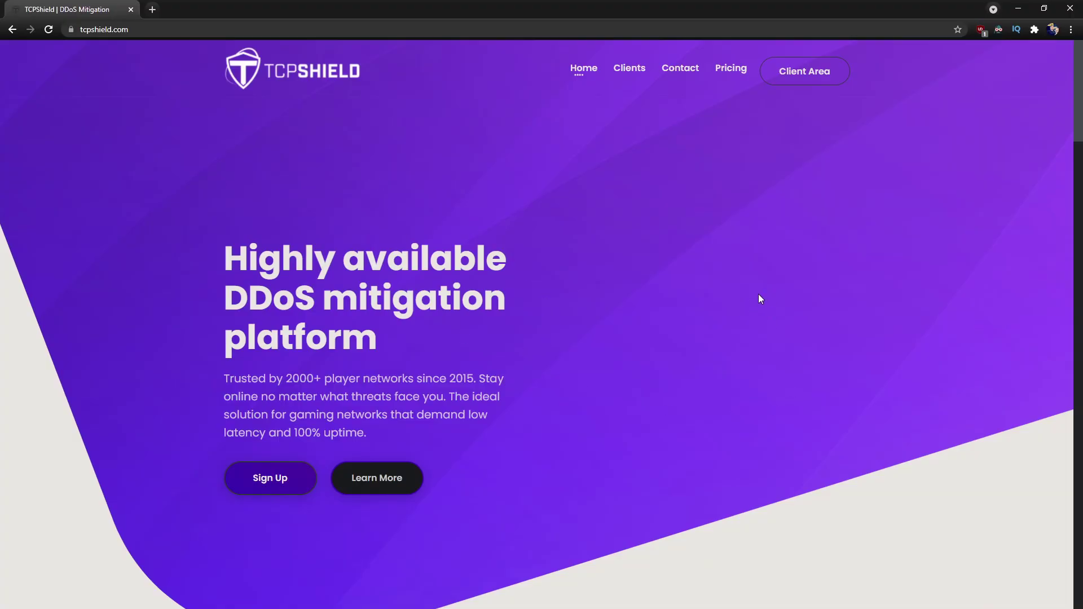
Scroll through the TCPShield homepage and go to its Pricing page.
scroll(407, 231, "down", 10)
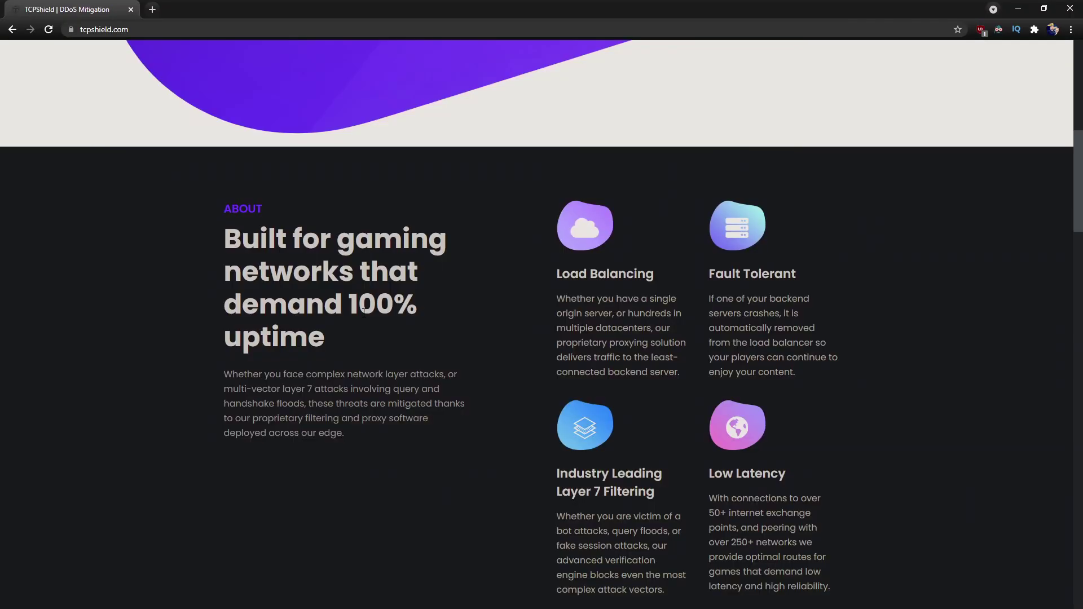
scroll(363, 317, "down", 2)
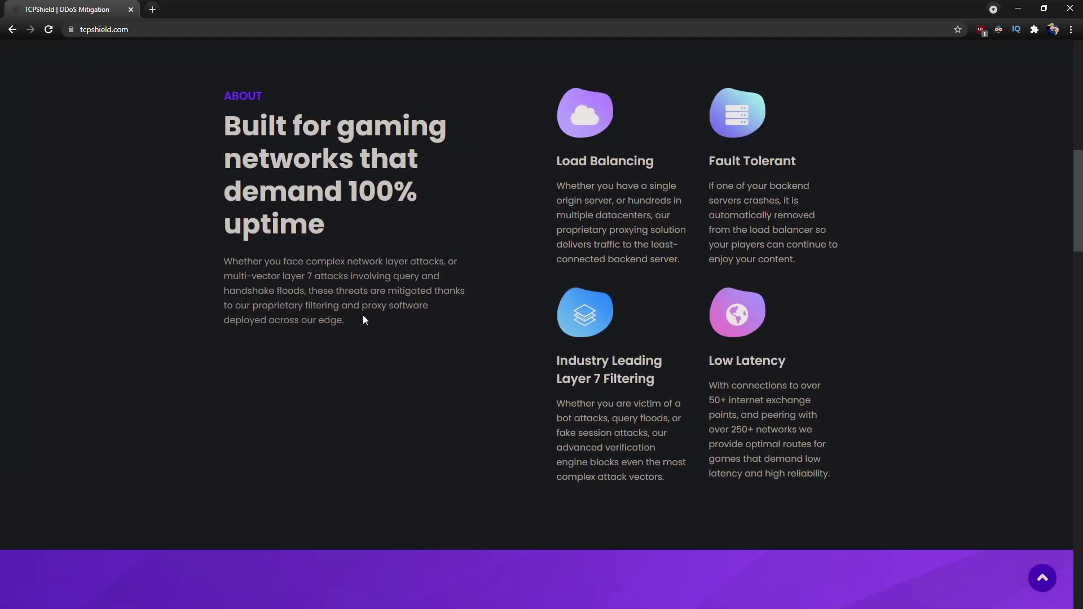
scroll(364, 322, "down", 10)
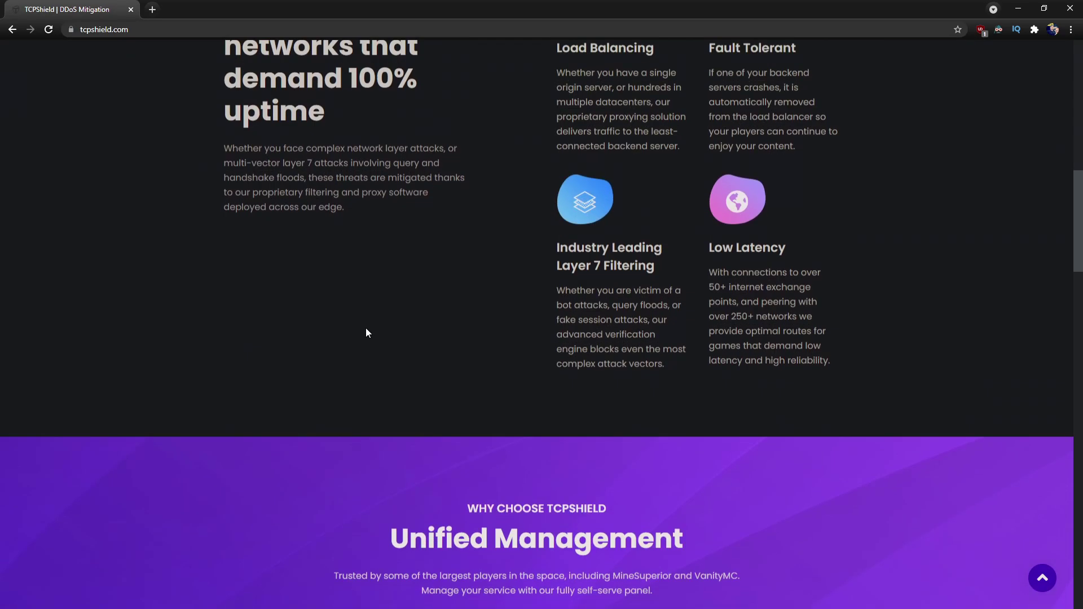
scroll(367, 333, "down", 2)
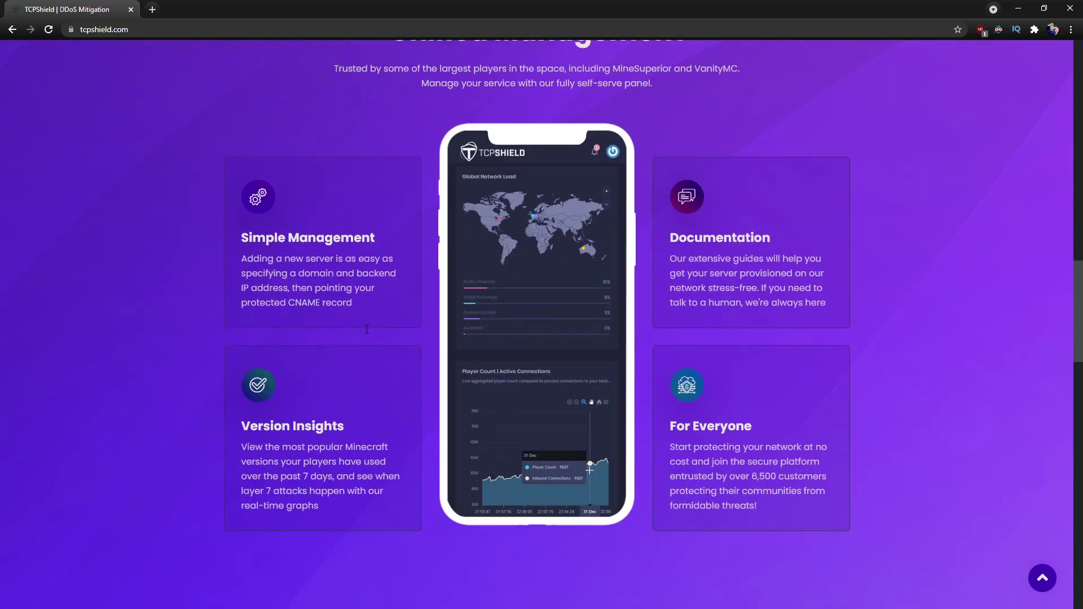
scroll(395, 355, "up", 6)
scroll(412, 357, "up", 15)
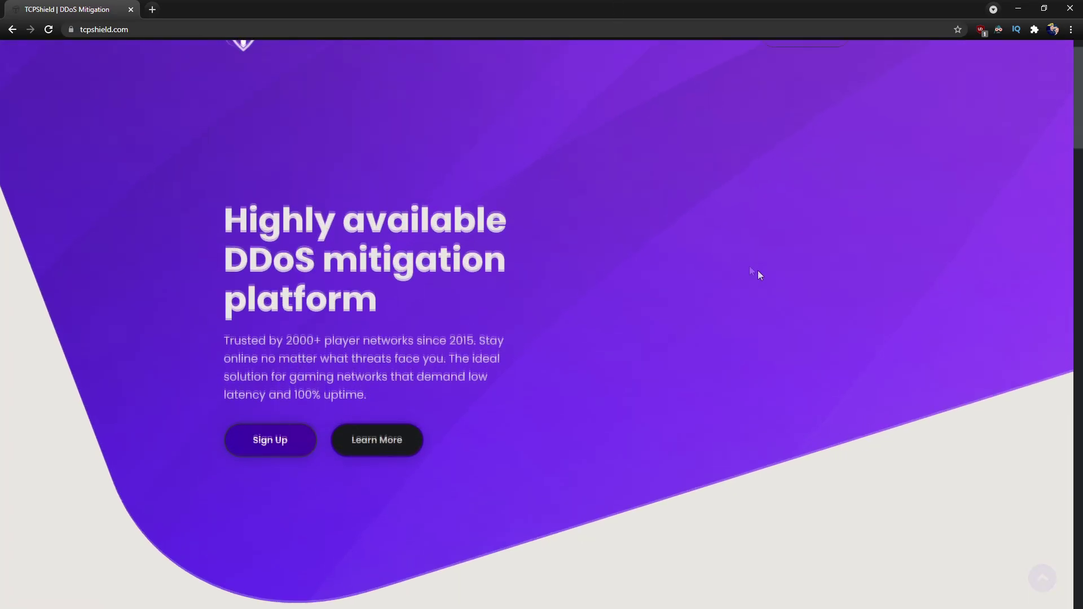
left_click(730, 68)
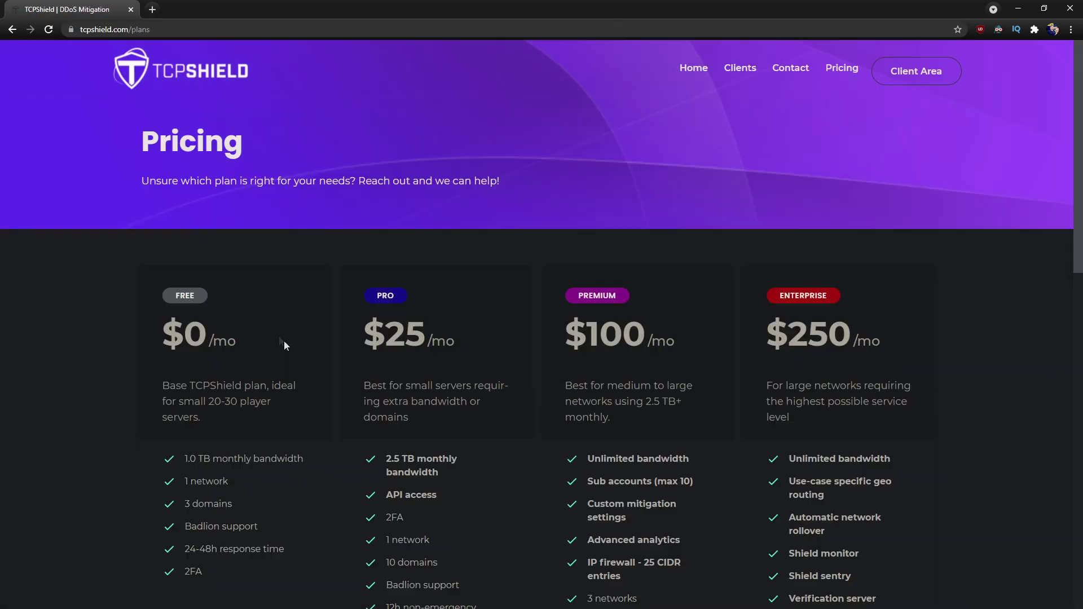
Review the plans from Free at $0/mo to Enterprise at $250/mo, then close TCPShield.
scroll(275, 360, "down", 1)
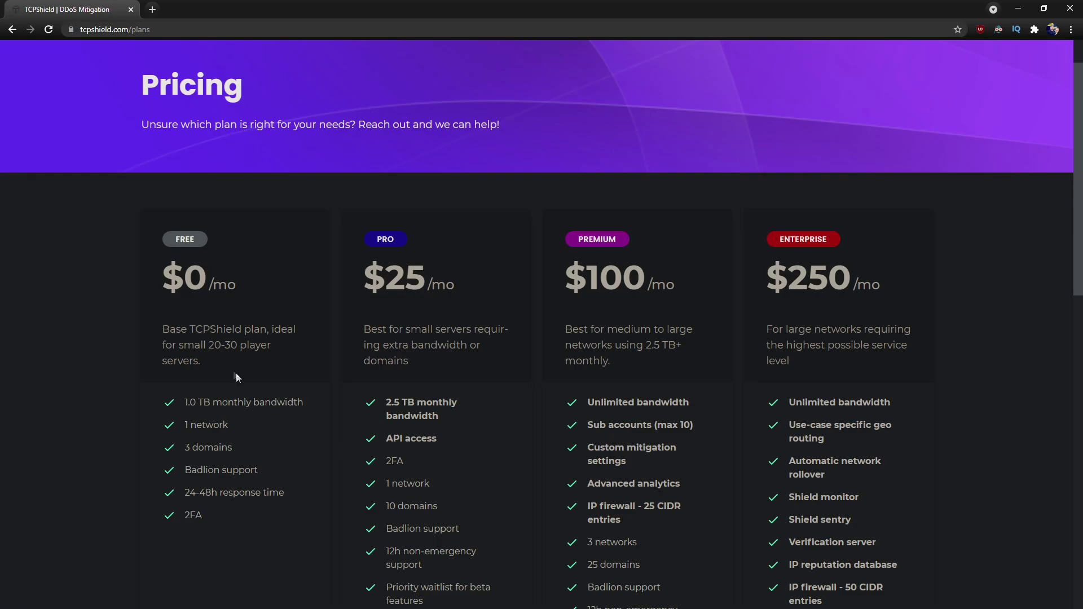
left_click_drag(204, 364, 164, 330)
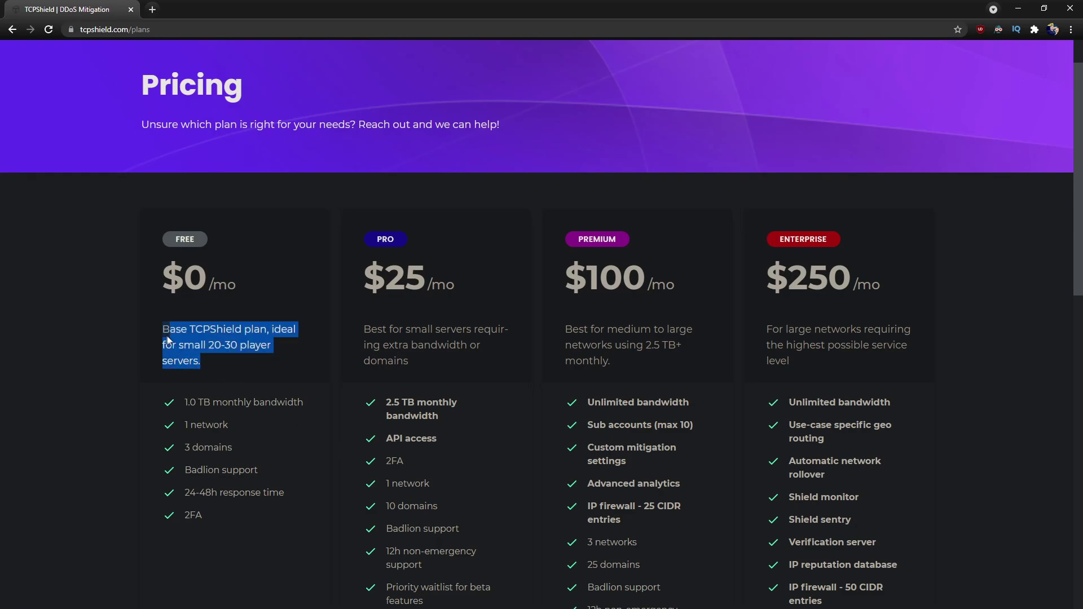
left_click(171, 330)
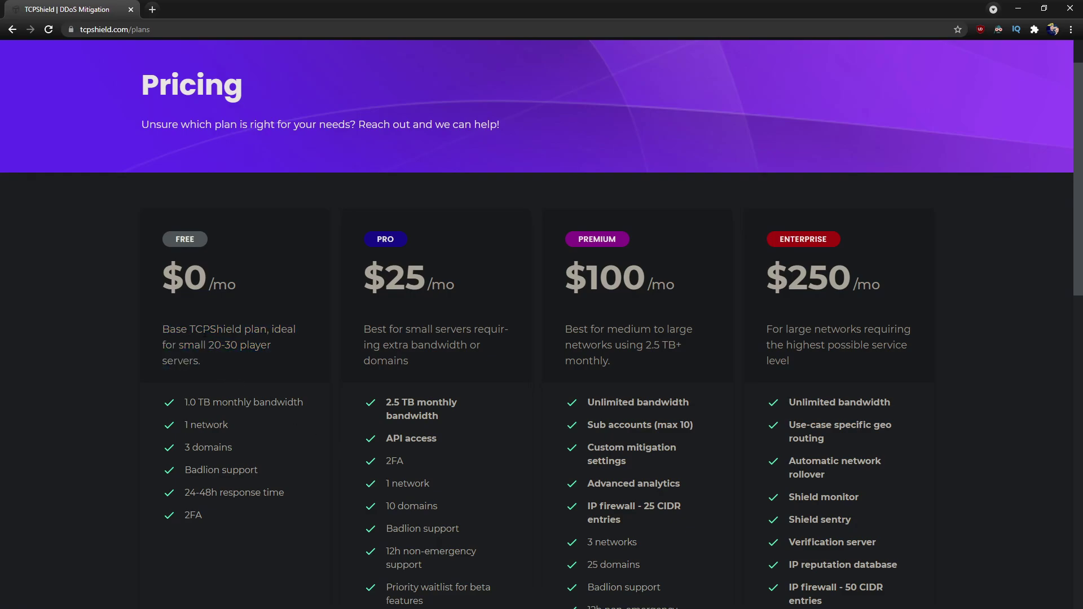
scroll(213, 344, "down", 2)
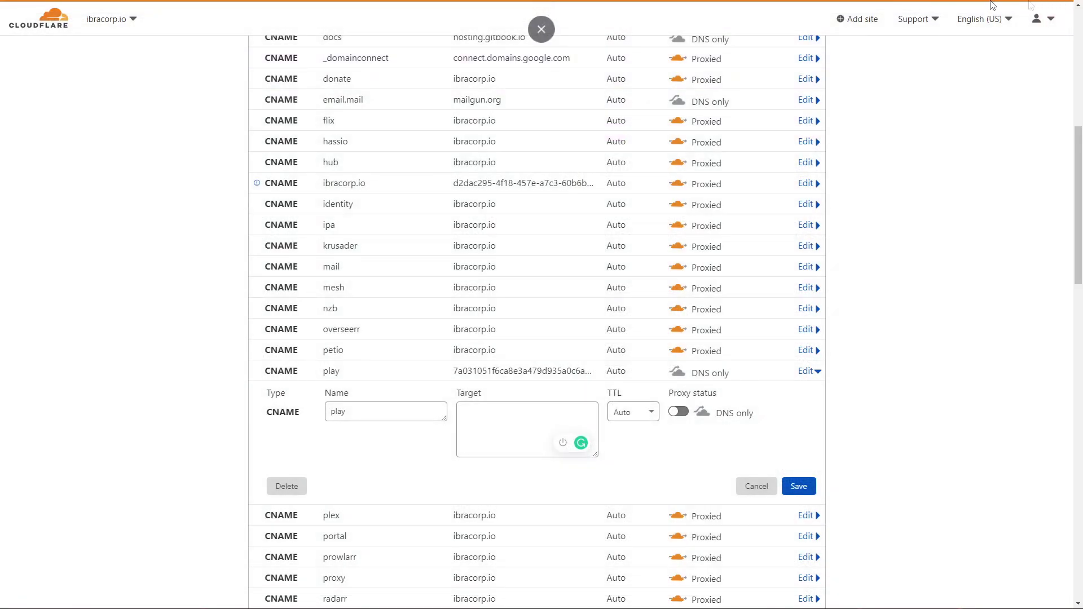
left_click(464, 428)
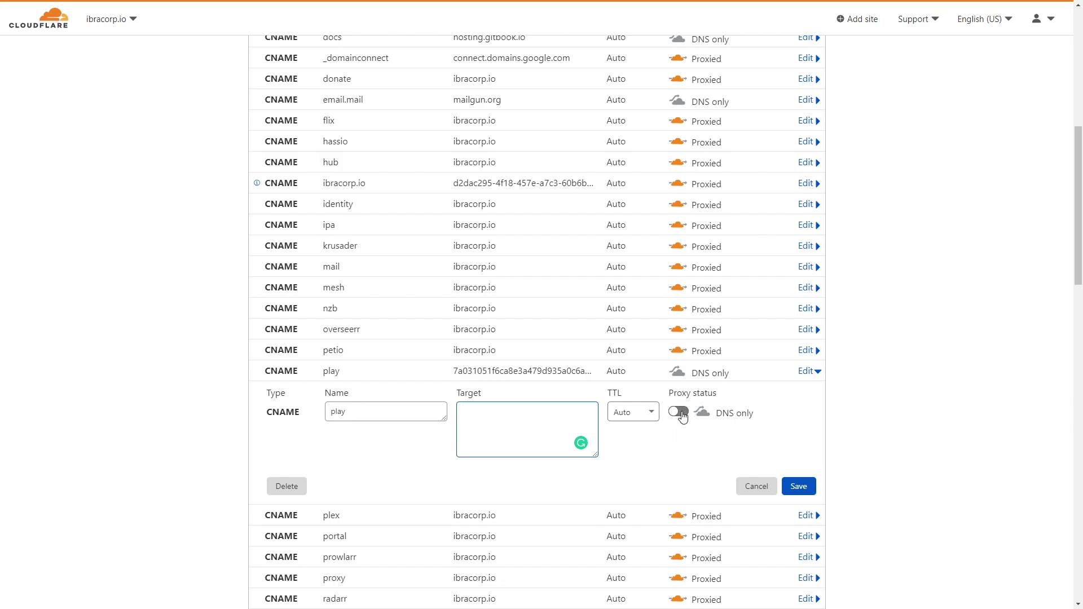
left_click(640, 448)
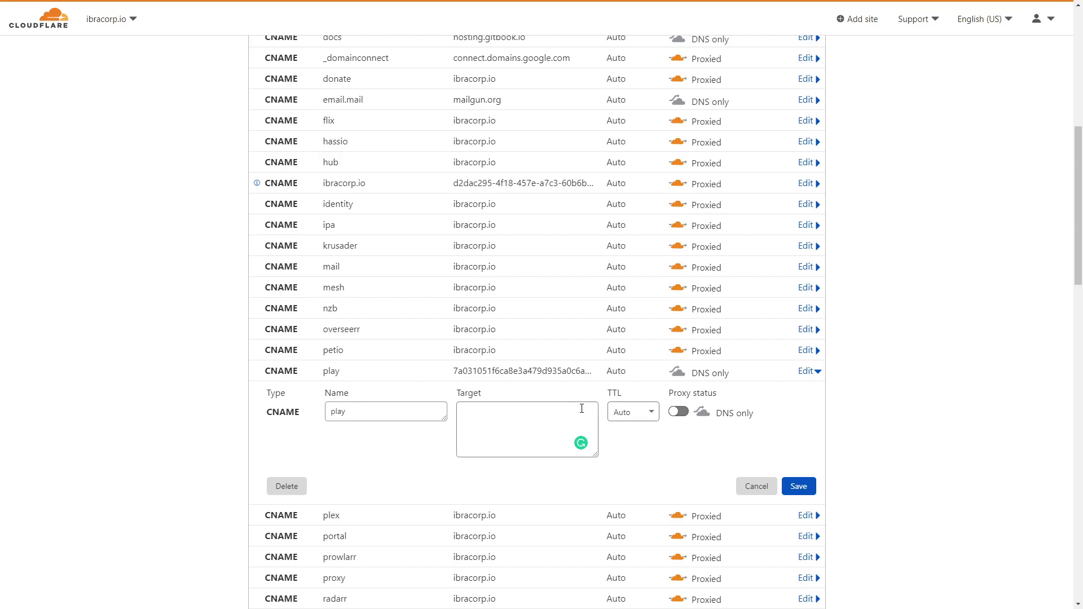
left_click(532, 421)
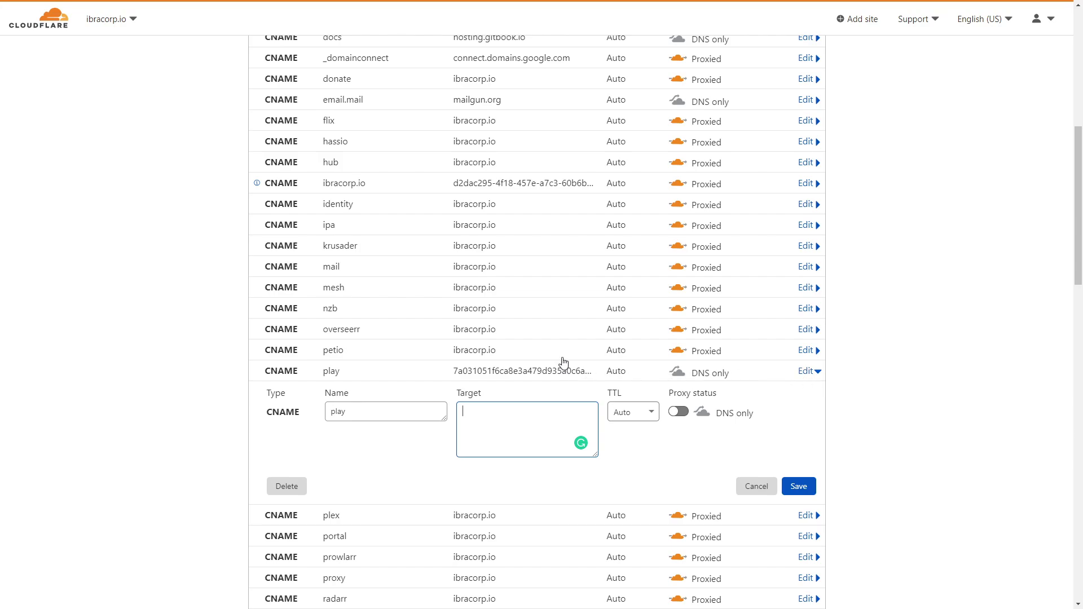
scroll(564, 362, "down", 8)
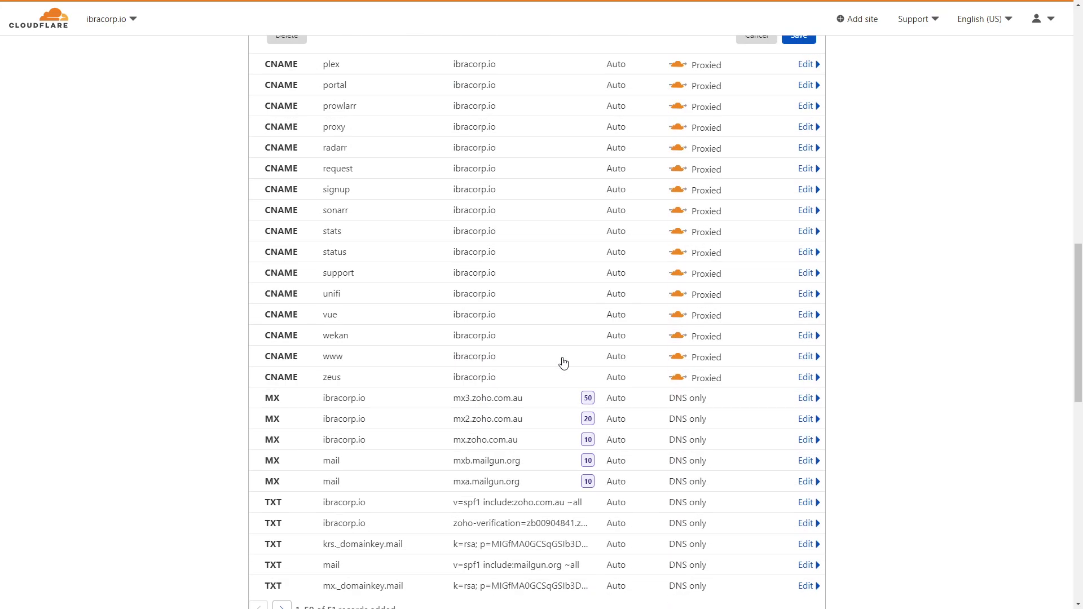
scroll(563, 363, "up", 10)
Start a new Cloudflare DNS record and set its type to SRV.
left_click(293, 193)
left_click(305, 191)
left_click(291, 252)
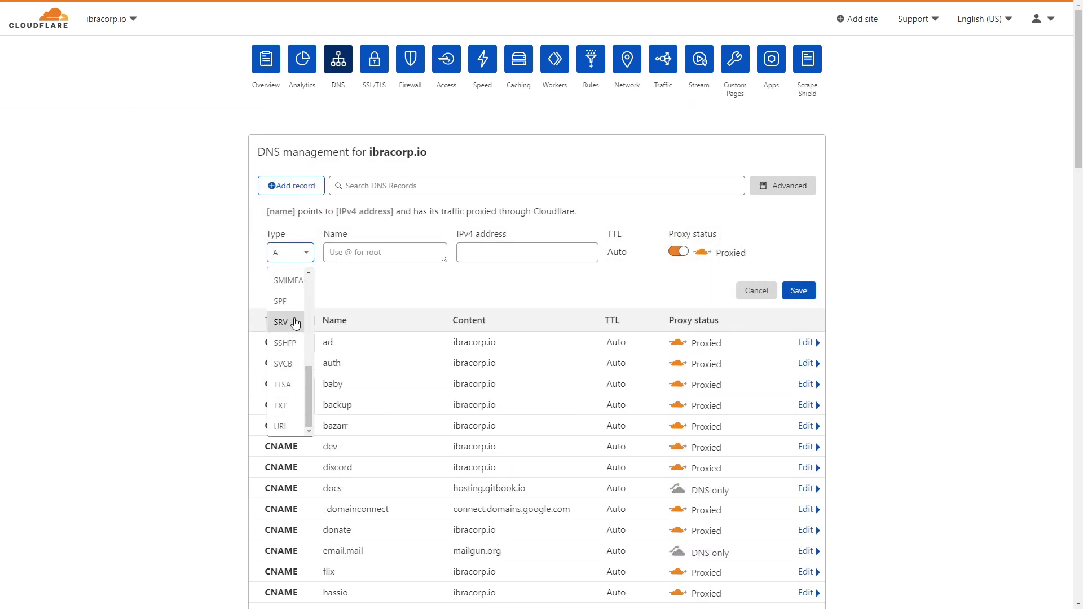
left_click(280, 322)
Give the SRV record the name 'play' and the service '_minecraft'.
left_click(389, 256)
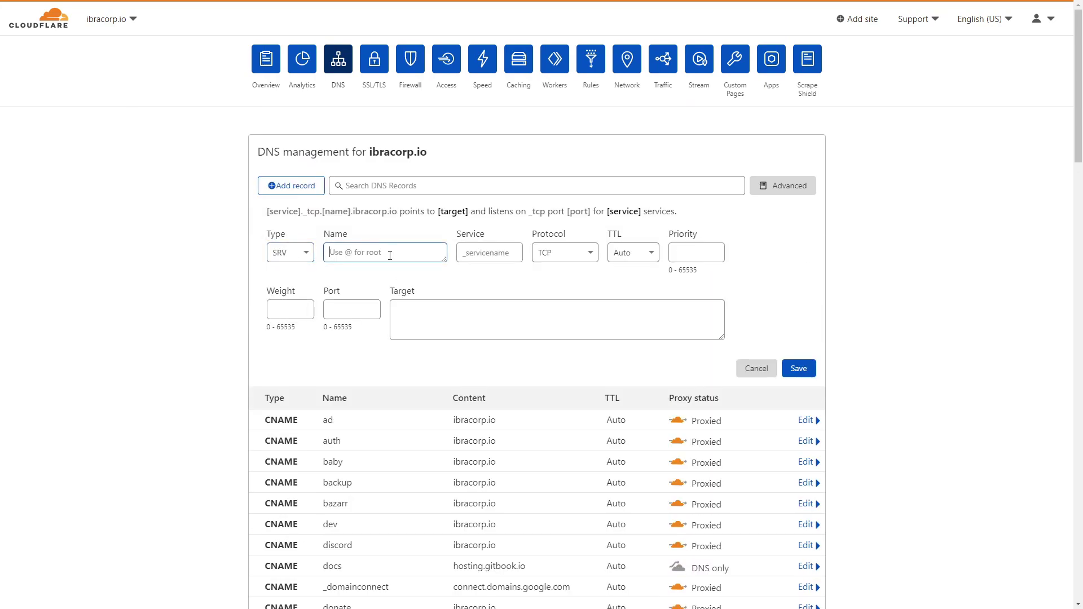
type("smc")
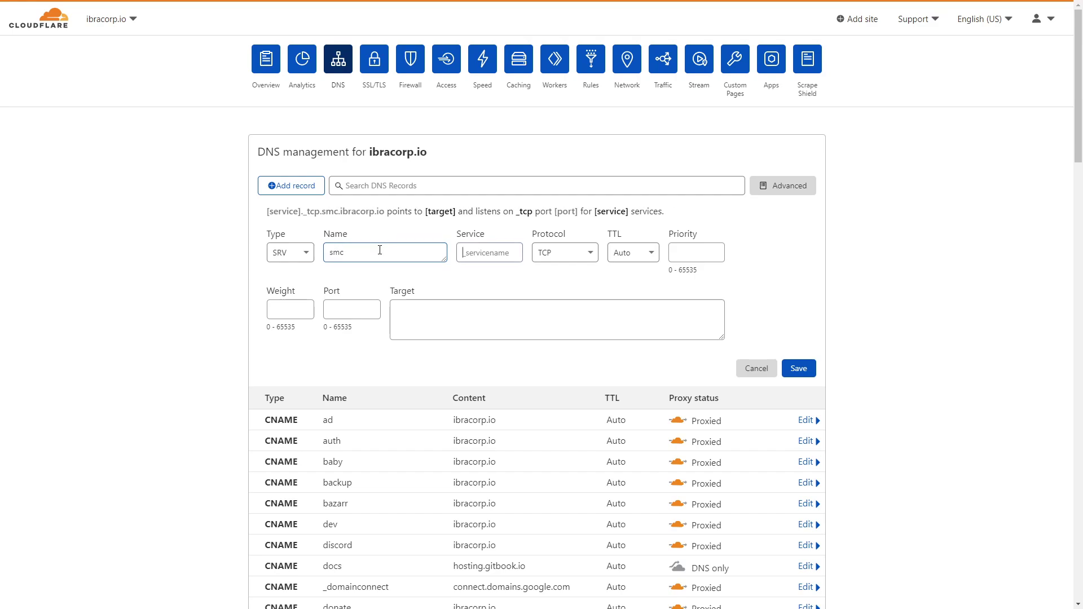
key("Tab")
left_click_drag(357, 252, 305, 258)
type("play")
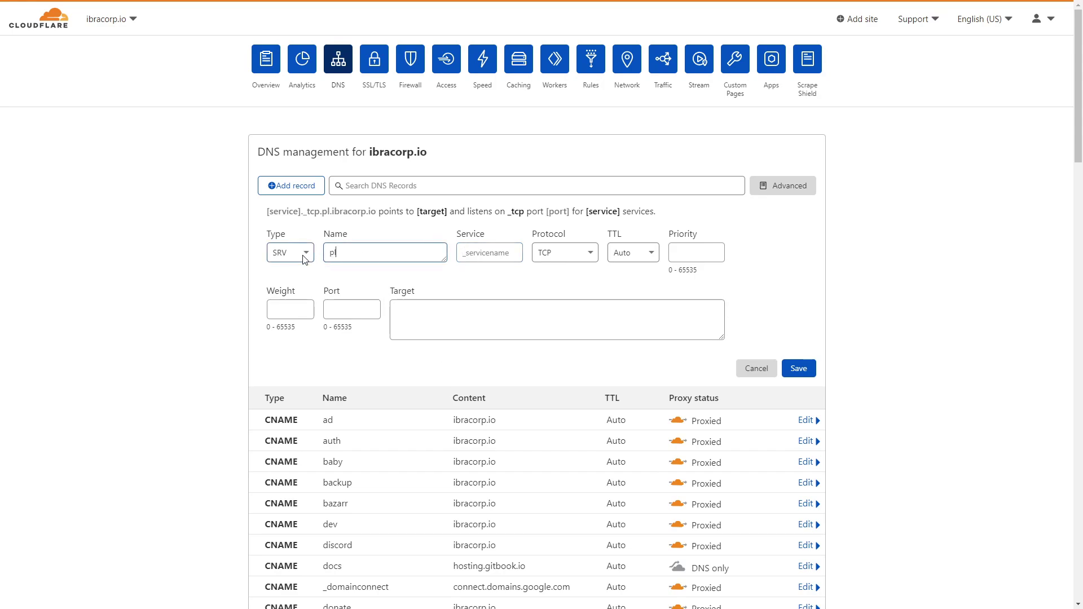
left_click(499, 252)
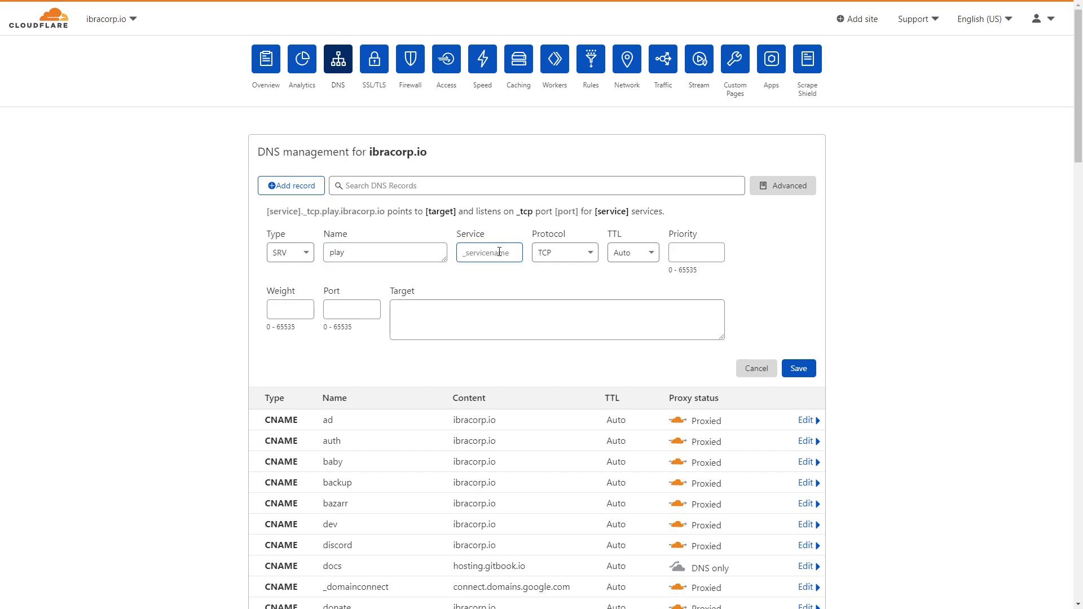
type("_minecraft")
key("Tab")
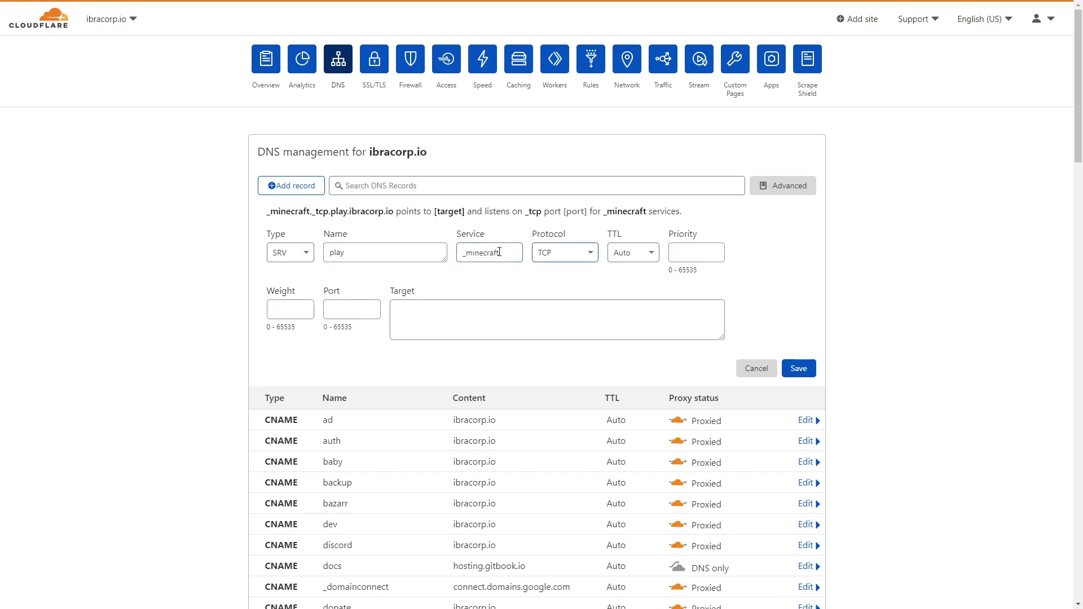
Fill in priority 0, the weight, port 25565 and target play.ibracorp.io.
left_click(693, 257)
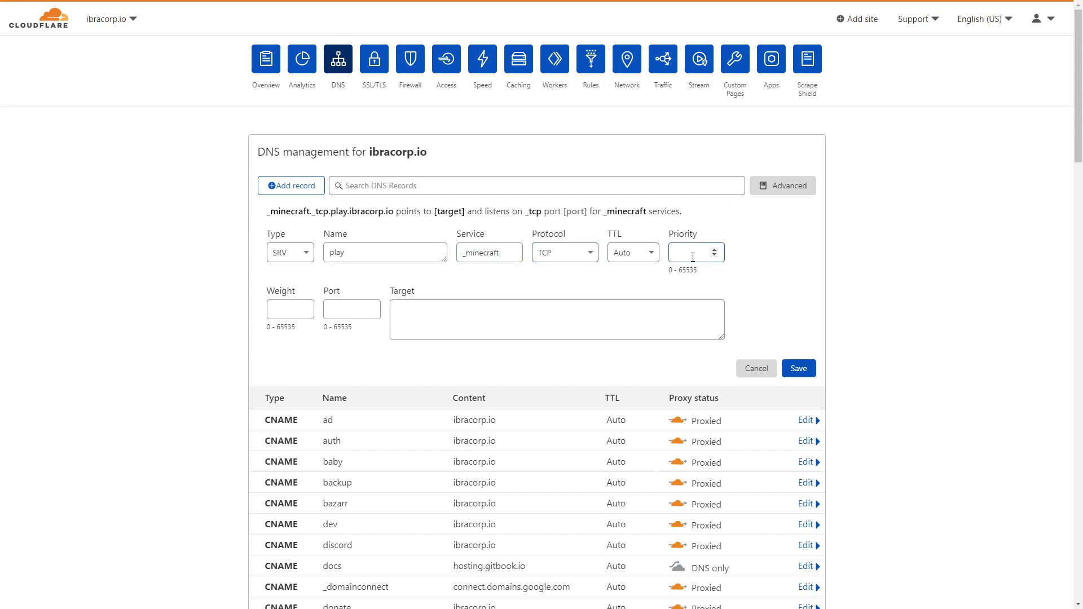
type("0")
left_click(296, 307)
type("0")
left_click(327, 309)
type("2")
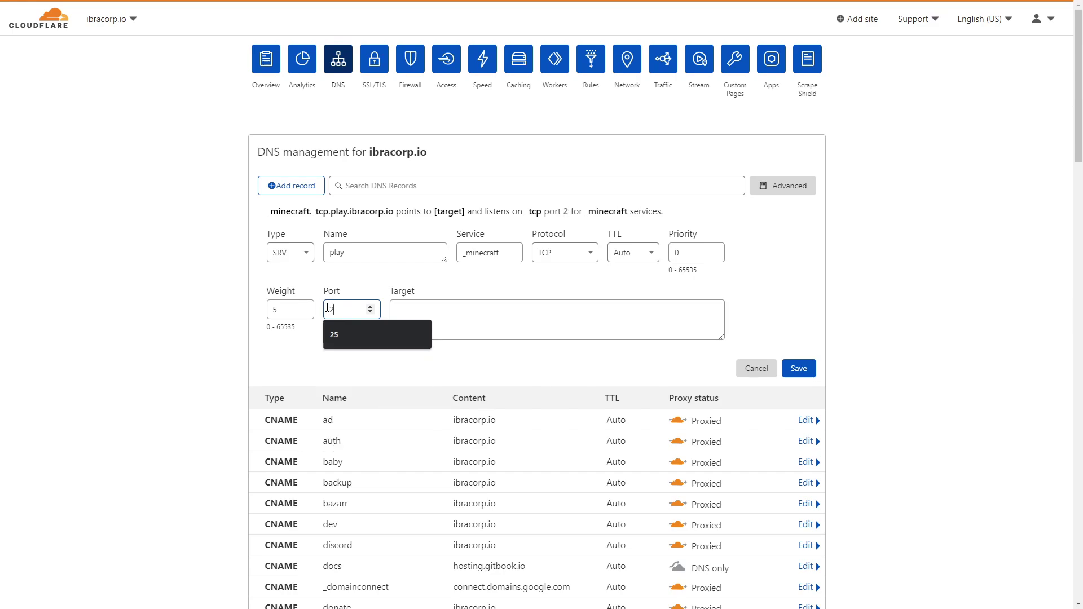
type("5565")
left_click(450, 303)
type("play.ibracorp.io")
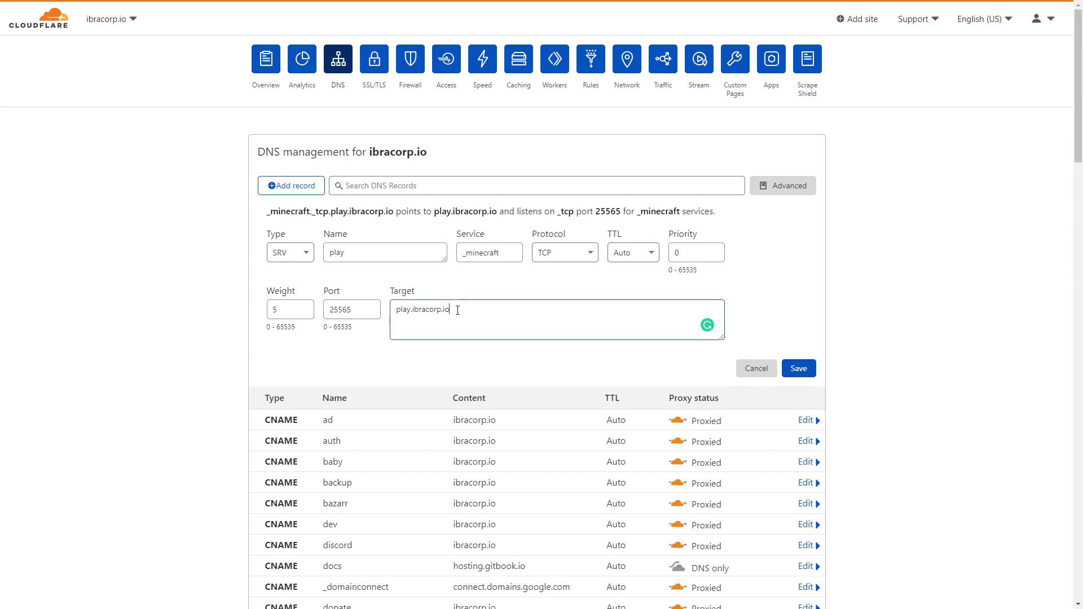
left_click(881, 290)
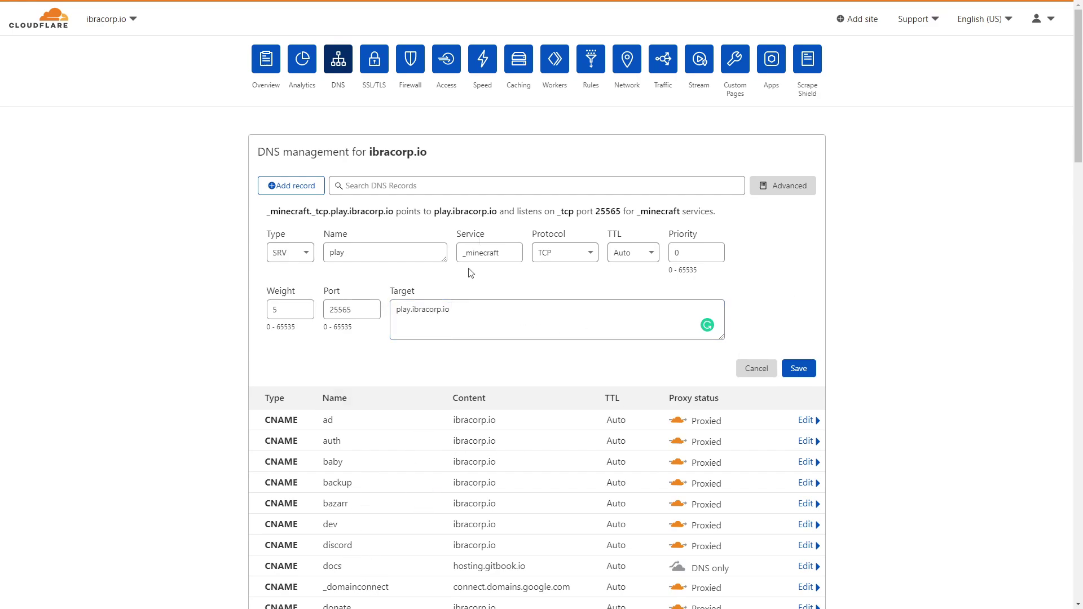
Save the _minecraft SRV record, check it in the DNS list, and leave fullscreen.
left_click(800, 370)
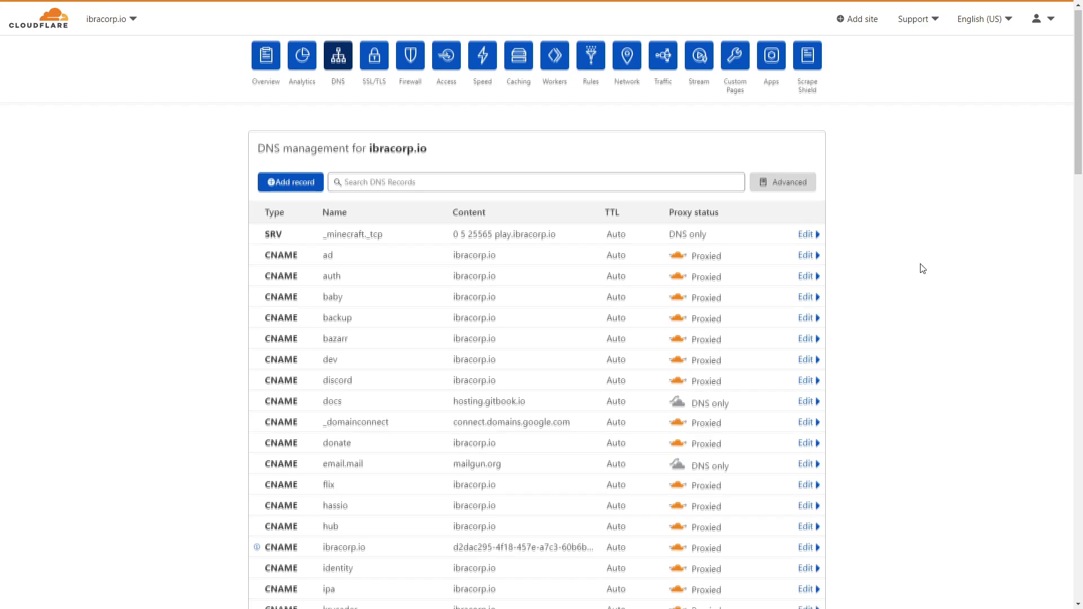
scroll(918, 268, "down", 20)
scroll(930, 252, "up", 20)
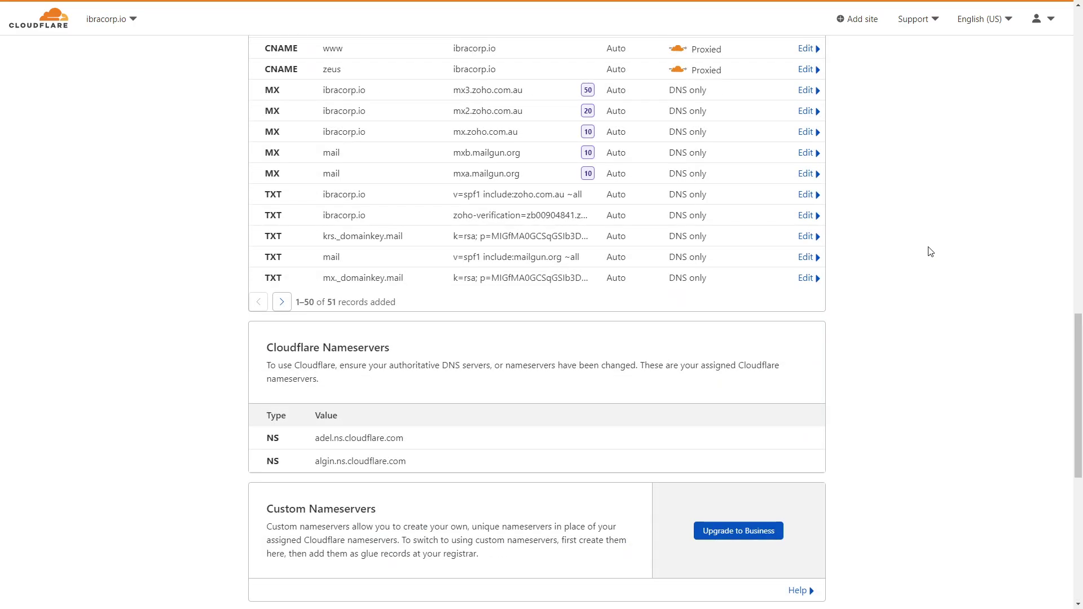
key("F11")
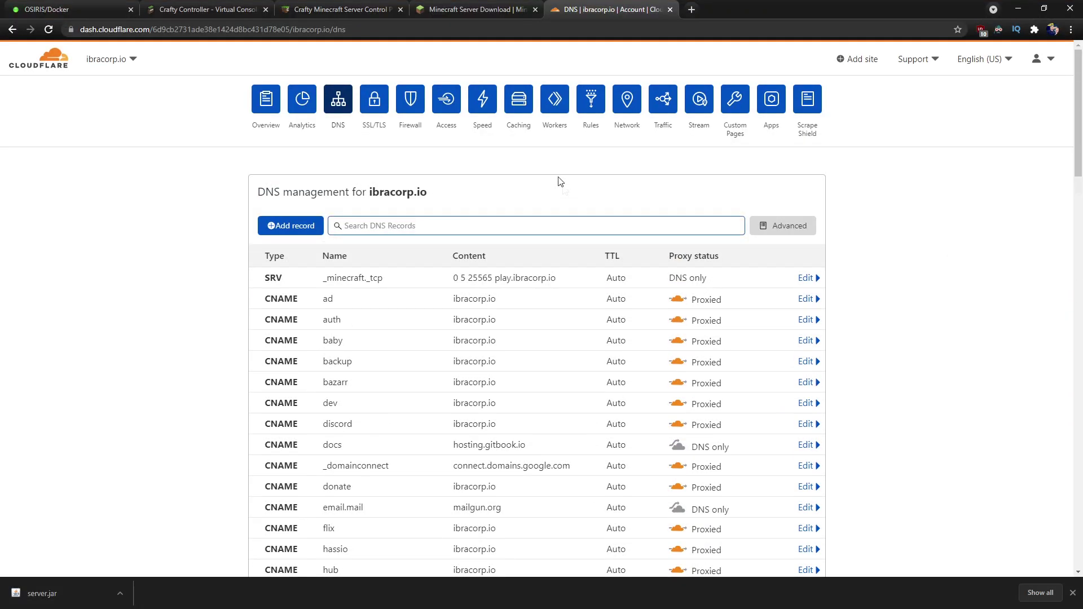
Switch to the Crafty Controller tab and put the browser back in fullscreen.
left_click(26, 7)
left_click(196, 8)
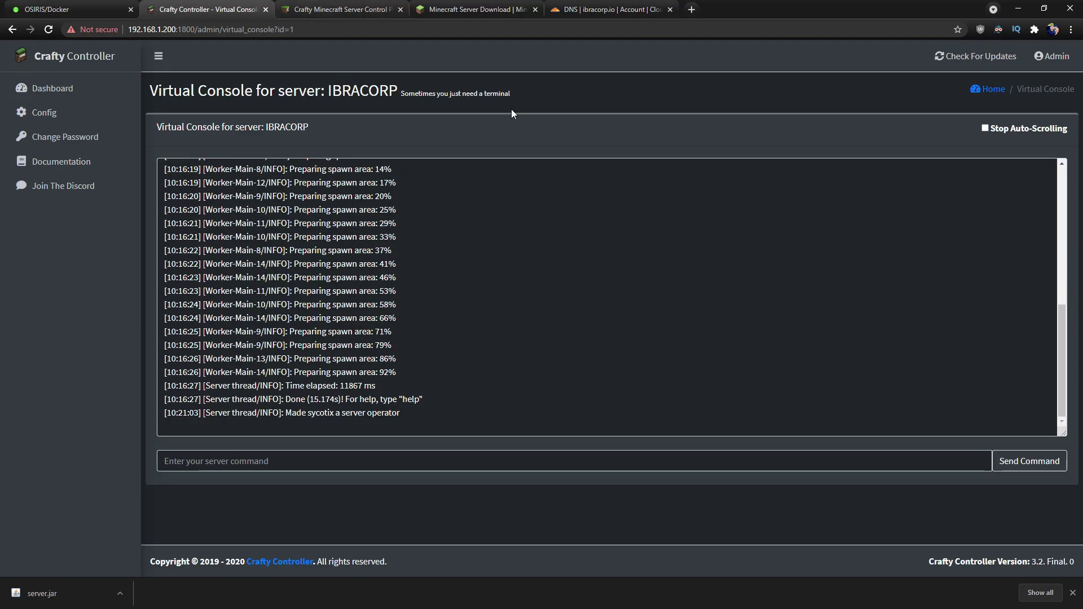
key("F11")
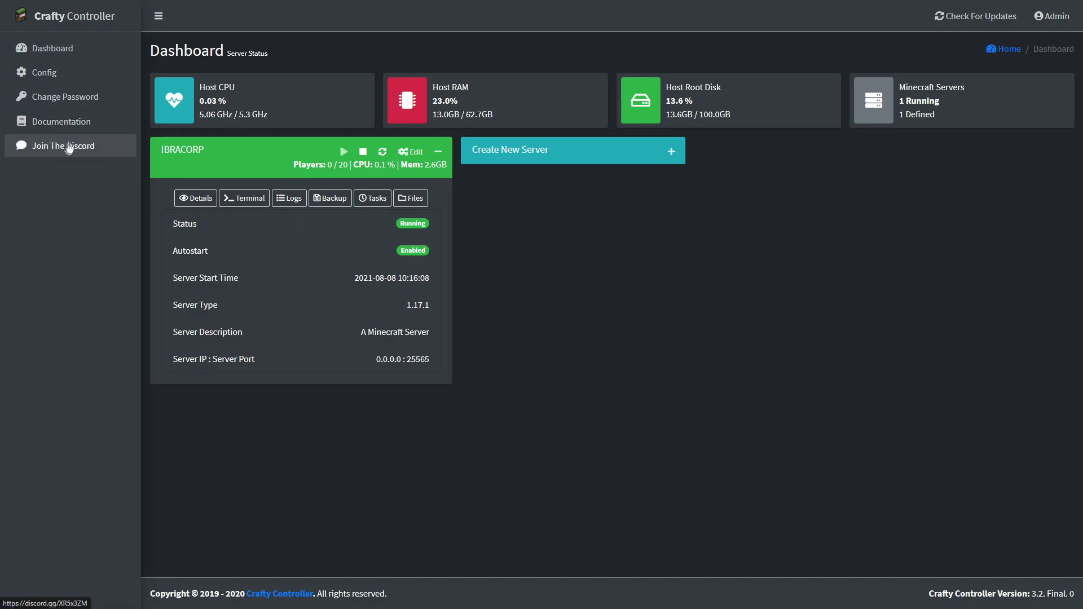
Check the Users and Roles tabs on Crafty's Config page, then return to the Dashboard.
left_click(44, 72)
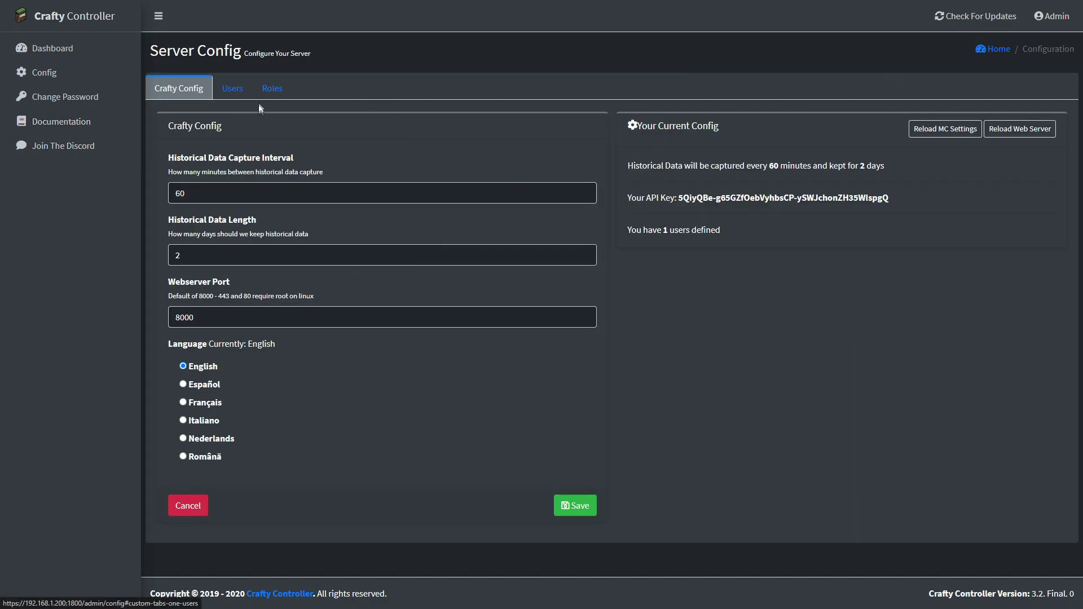
left_click(234, 89)
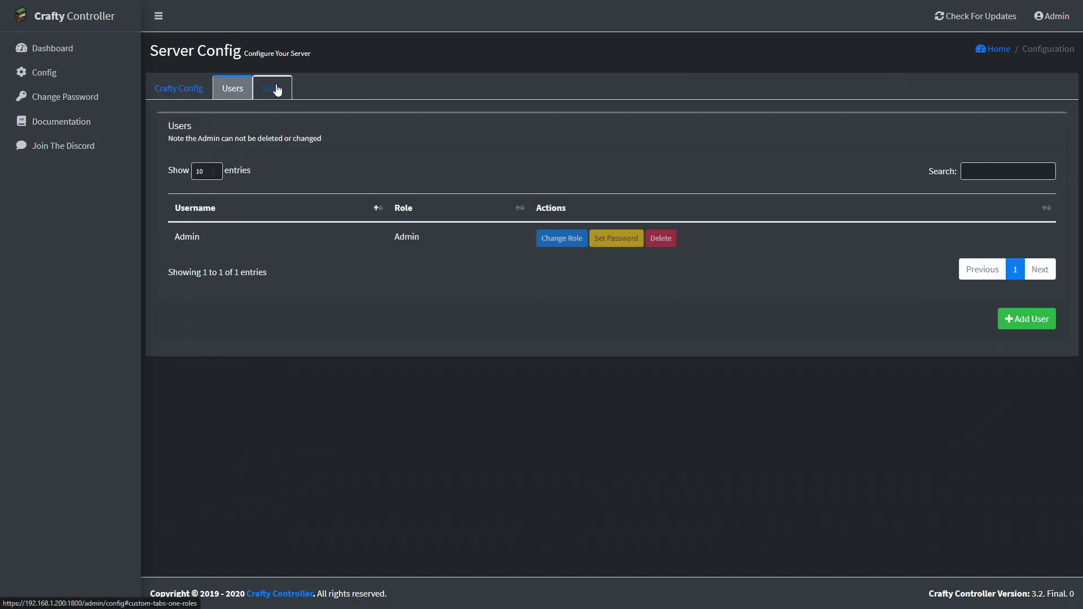
left_click(276, 87)
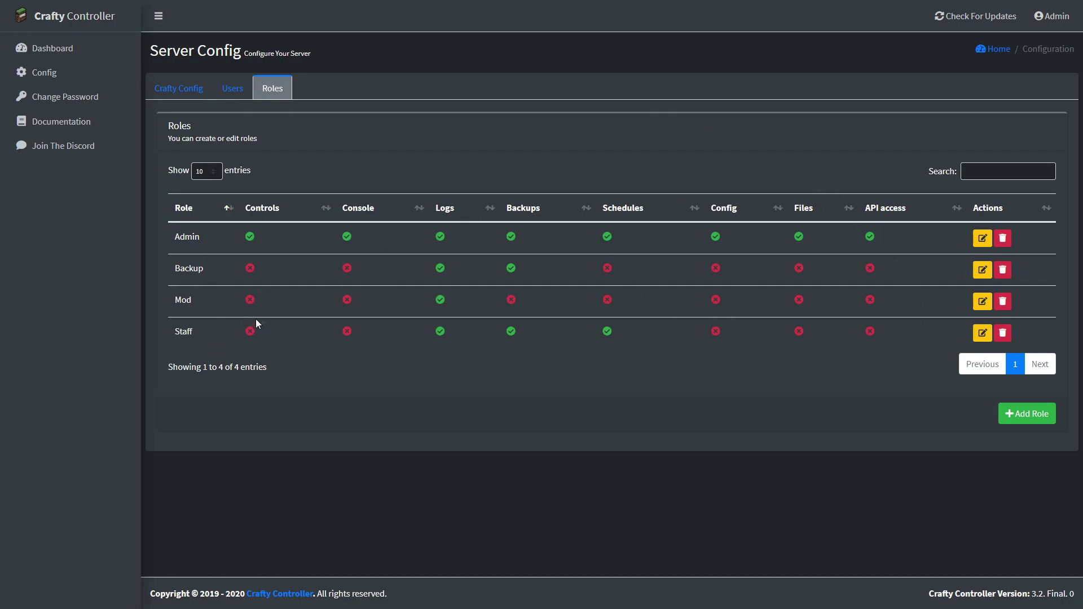
left_click(231, 88)
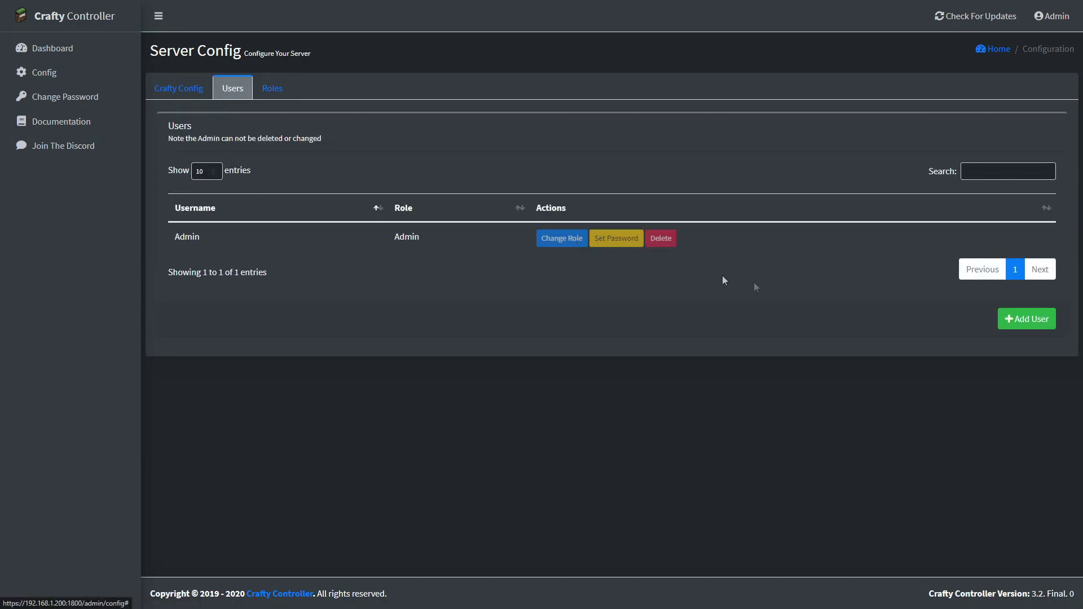
left_click(74, 49)
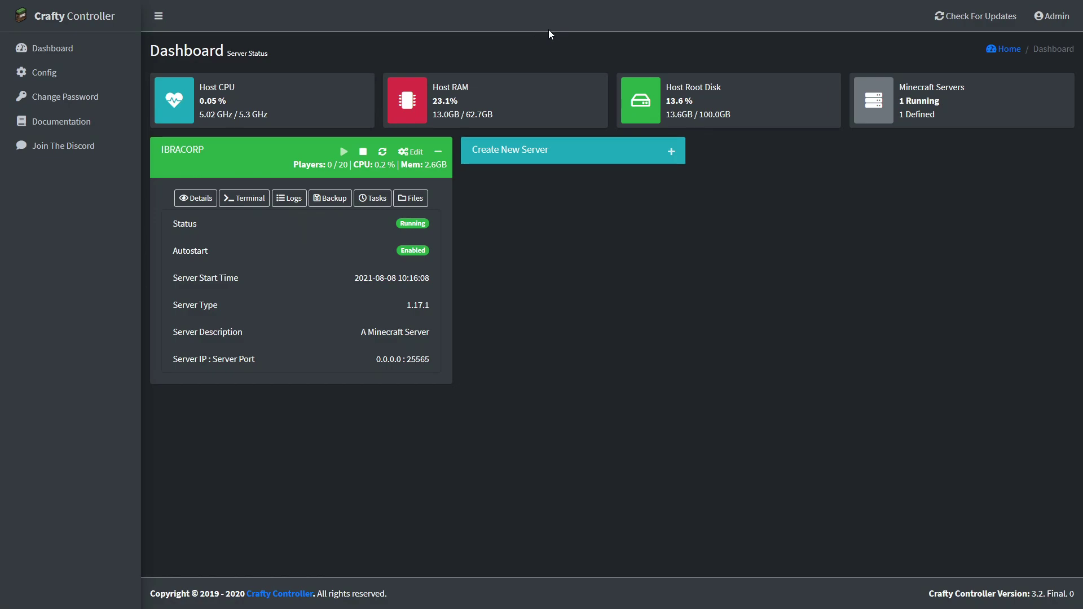
mouse_move(550, 34)
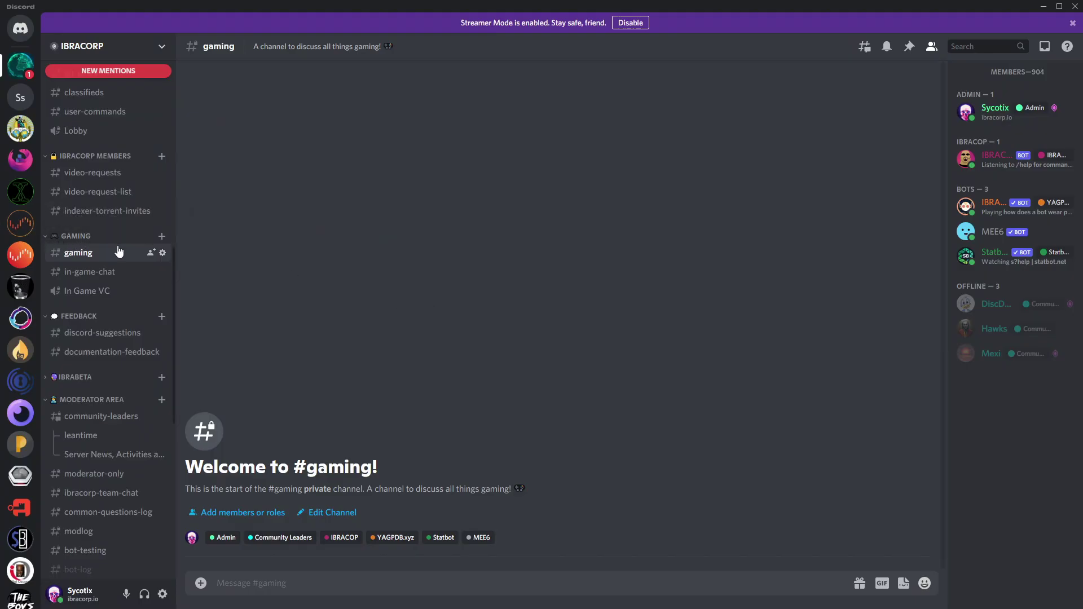
scroll(140, 279, "up", 2)
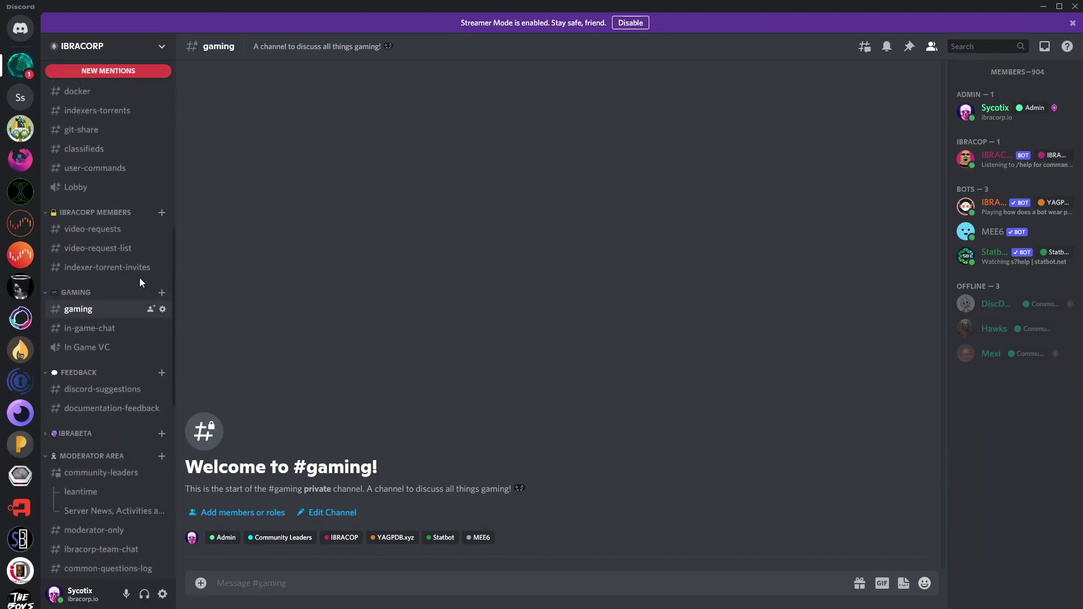